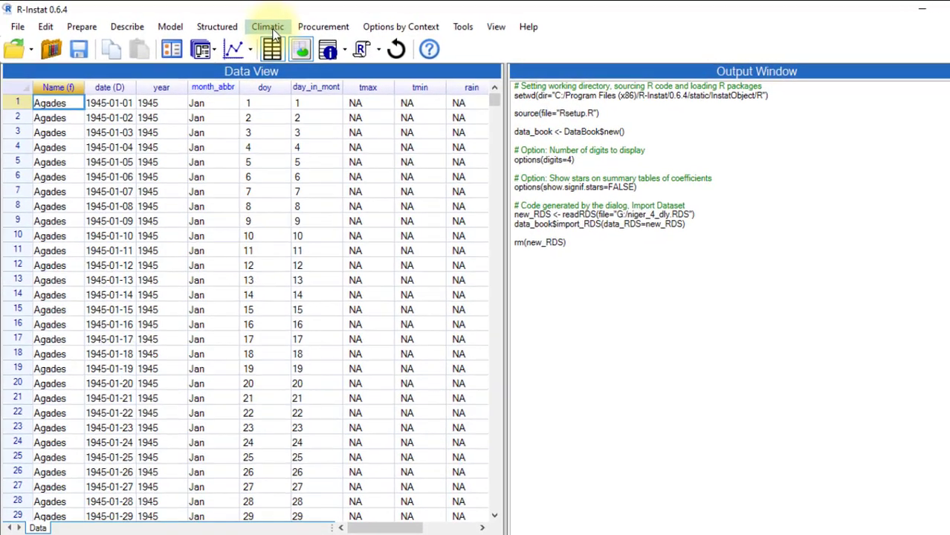
Create a climatic inventory plot of the elements tmax, tmin and rain from the Data data frame.
{"action": "left_click", "coordinate": [256, 28]}
{"action": "mouse_move", "coordinate": [285, 104]}
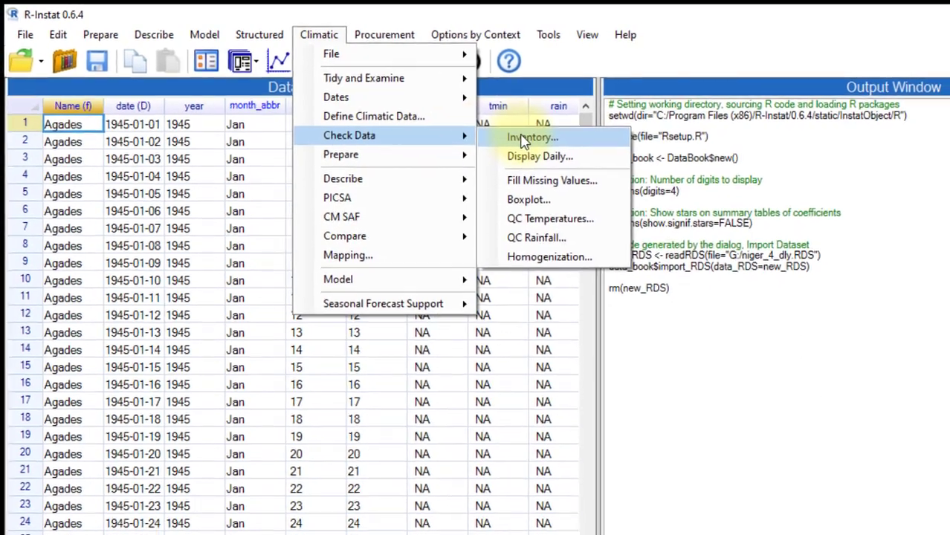
{"action": "left_click", "coordinate": [524, 140]}
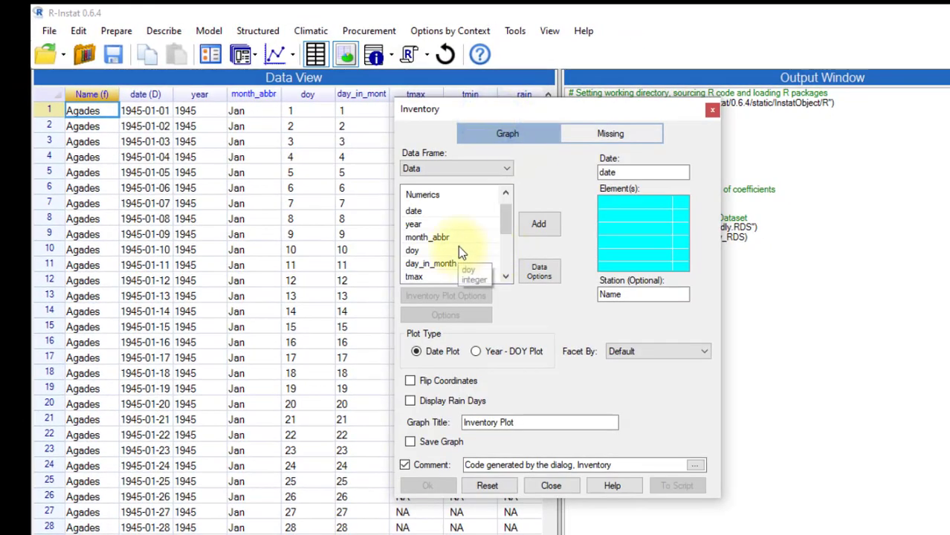
{"action": "scroll", "coordinate": [458, 249], "scroll_direction": "down", "scroll_amount": 1}
{"action": "left_click", "coordinate": [424, 238]}
{"action": "double_click", "coordinate": [424, 240]}
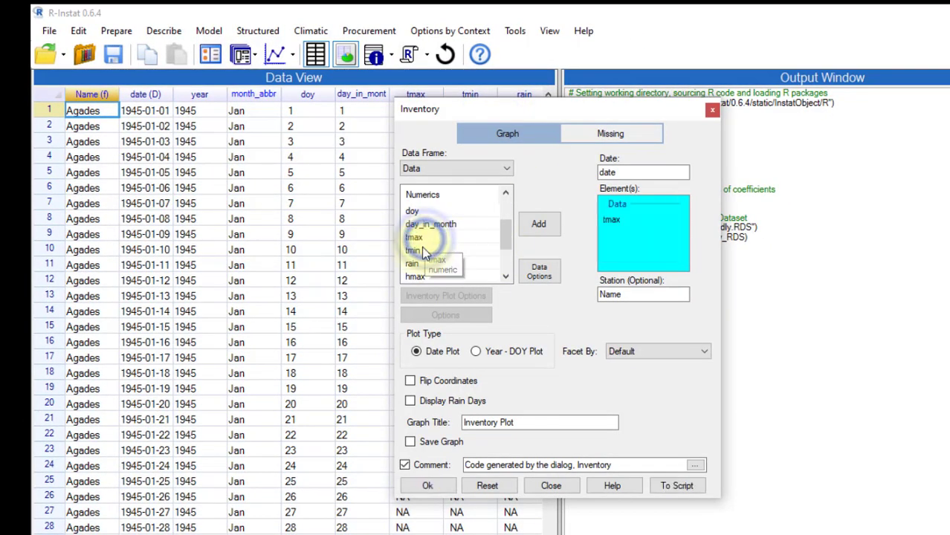
{"action": "double_click", "coordinate": [420, 252]}
{"action": "left_click", "coordinate": [426, 485]}
Show the inventory plot in the R Viewer at full-screen size to examine the missing values per station.
{"action": "left_click", "coordinate": [292, 55]}
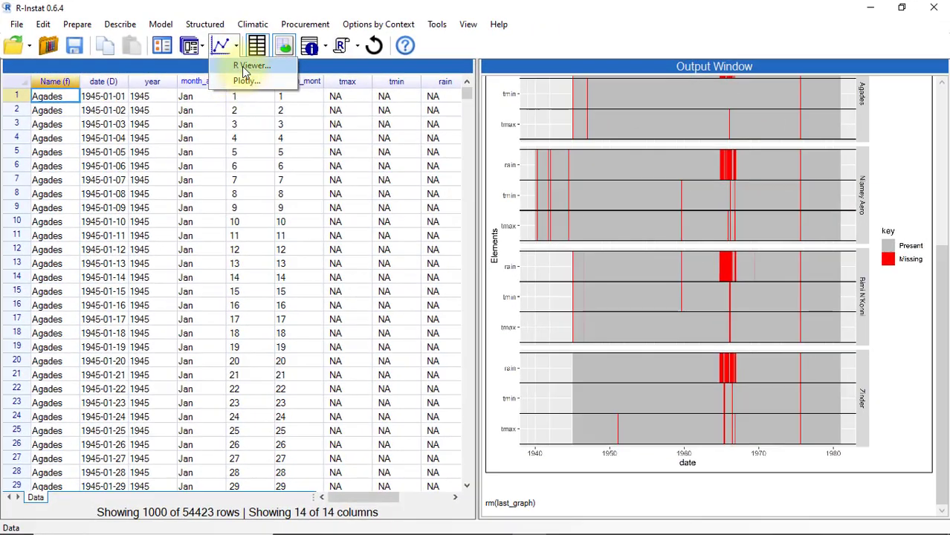
{"action": "left_click", "coordinate": [301, 78]}
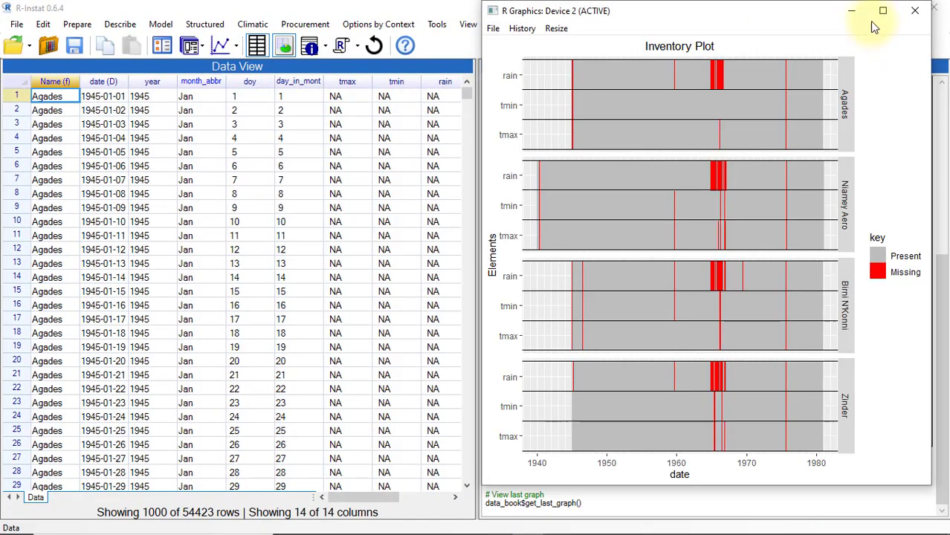
{"action": "left_click", "coordinate": [878, 11]}
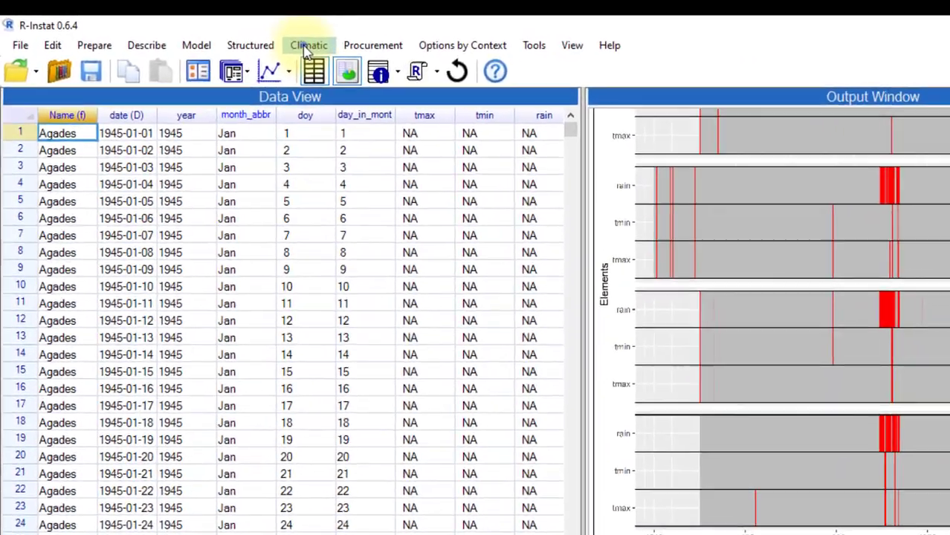
Start a Display Daily Data graph with tmax, tmin and rain as its elements.
{"action": "left_click", "coordinate": [307, 48]}
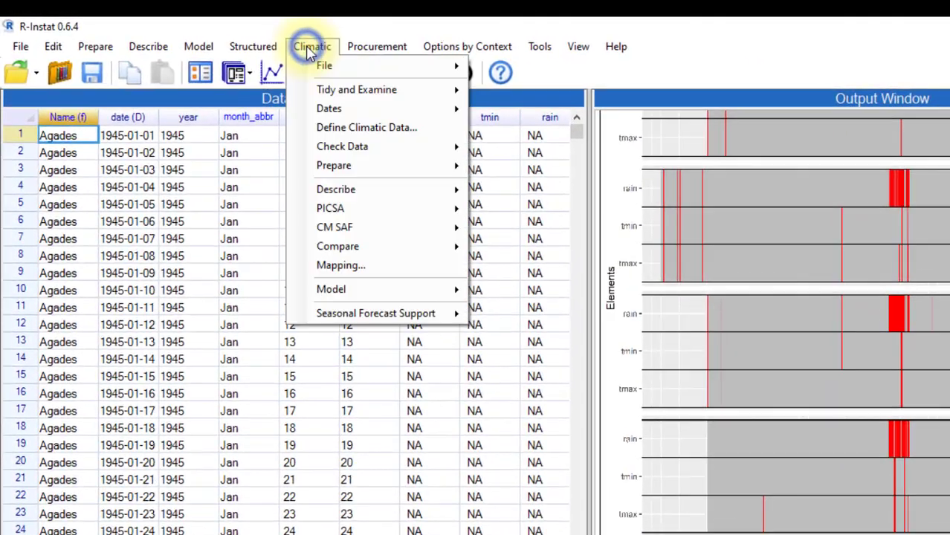
{"action": "mouse_move", "coordinate": [456, 150]}
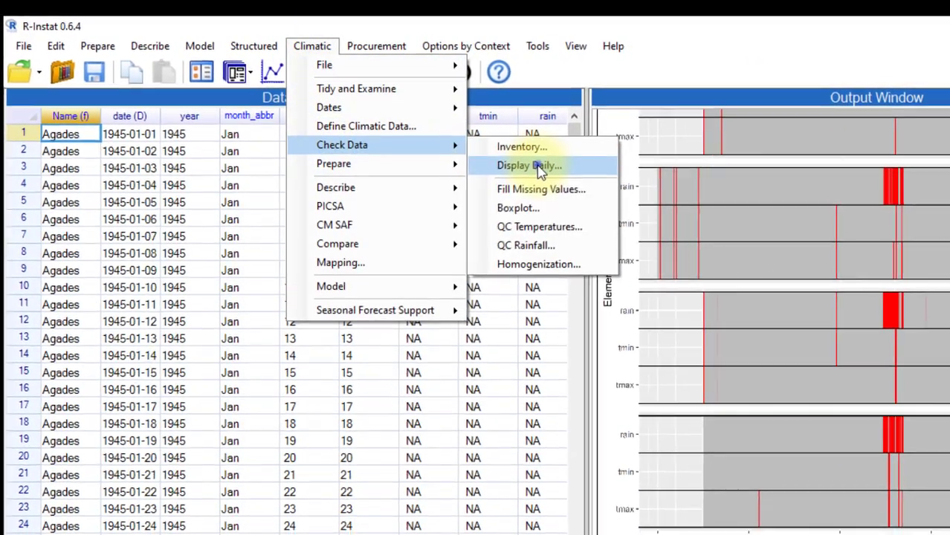
{"action": "left_click", "coordinate": [539, 166]}
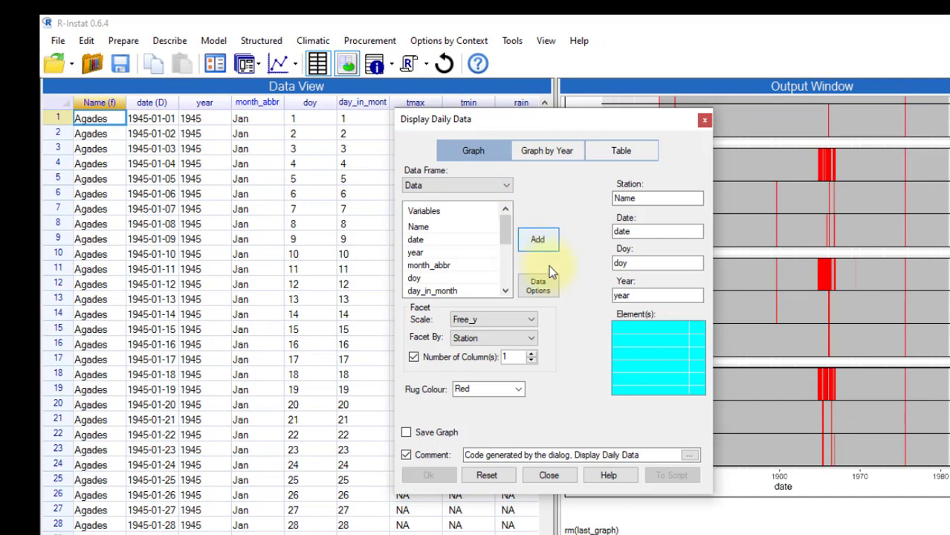
{"action": "scroll", "coordinate": [460, 264], "scroll_direction": "down", "scroll_amount": 1}
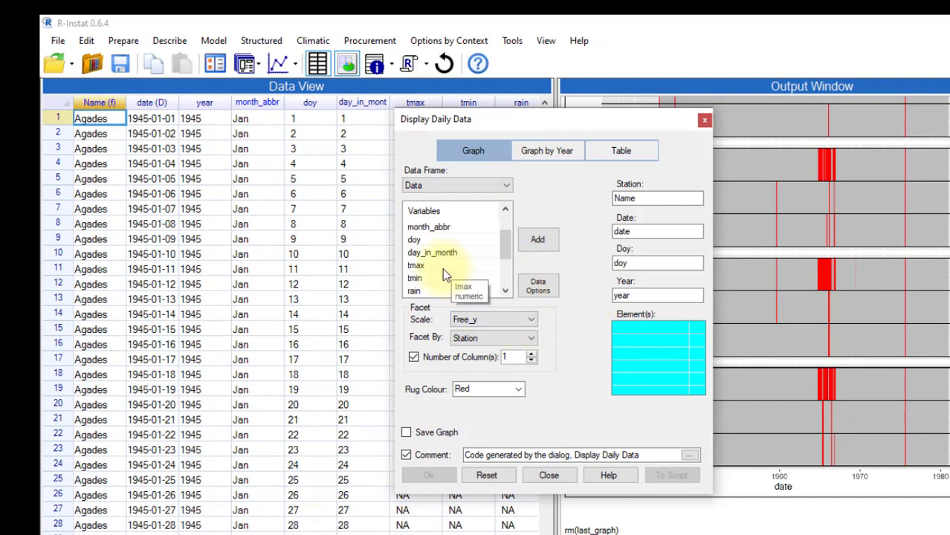
{"action": "double_click", "coordinate": [443, 266]}
{"action": "left_click", "coordinate": [434, 279]}
{"action": "double_click", "coordinate": [434, 279]}
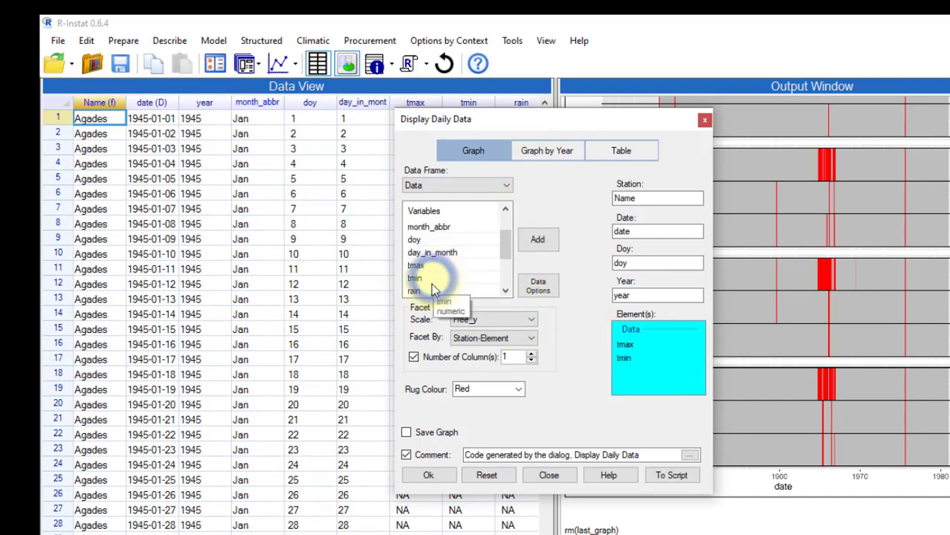
{"action": "double_click", "coordinate": [421, 290]}
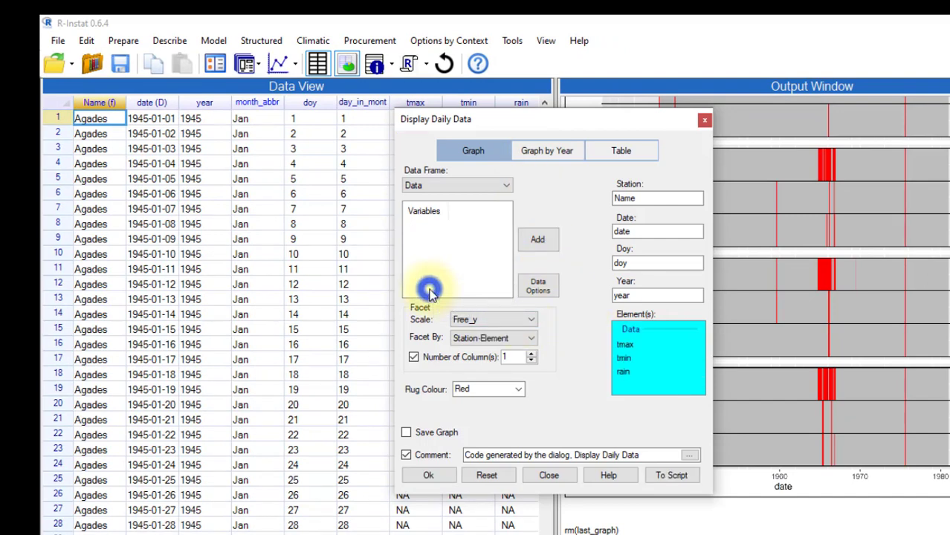
Set the facets to 3 columns and the rug colour to Black, and generate the daily data graph.
{"action": "left_click", "coordinate": [530, 353]}
{"action": "left_click", "coordinate": [531, 354]}
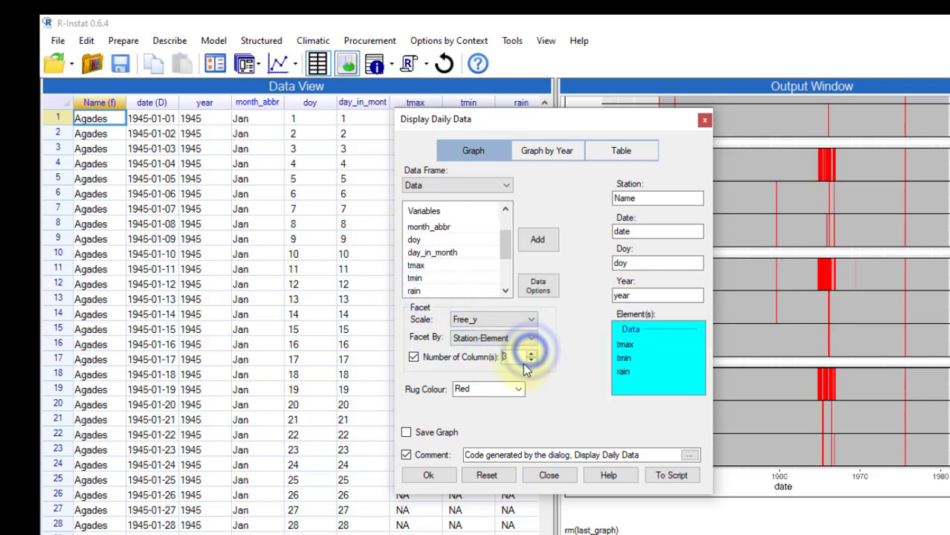
{"action": "left_click", "coordinate": [518, 389]}
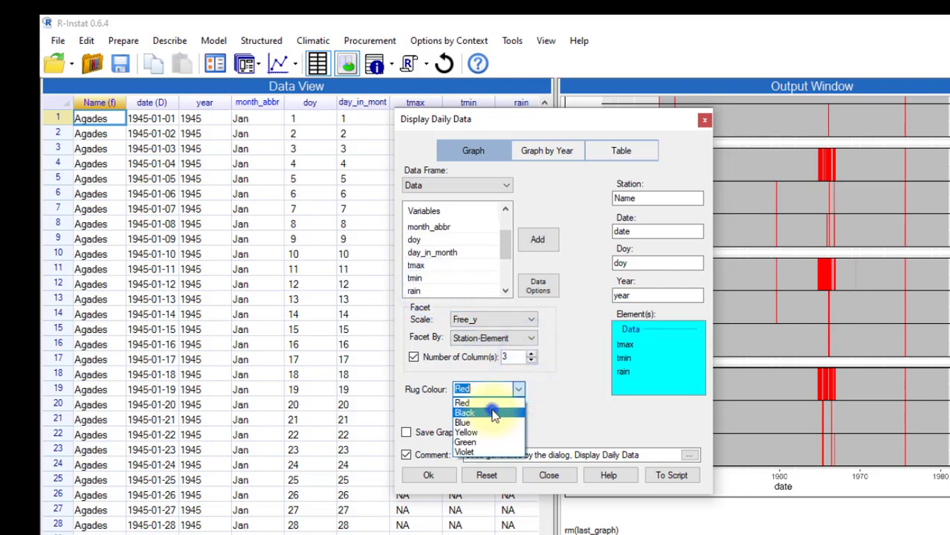
{"action": "left_click", "coordinate": [487, 413]}
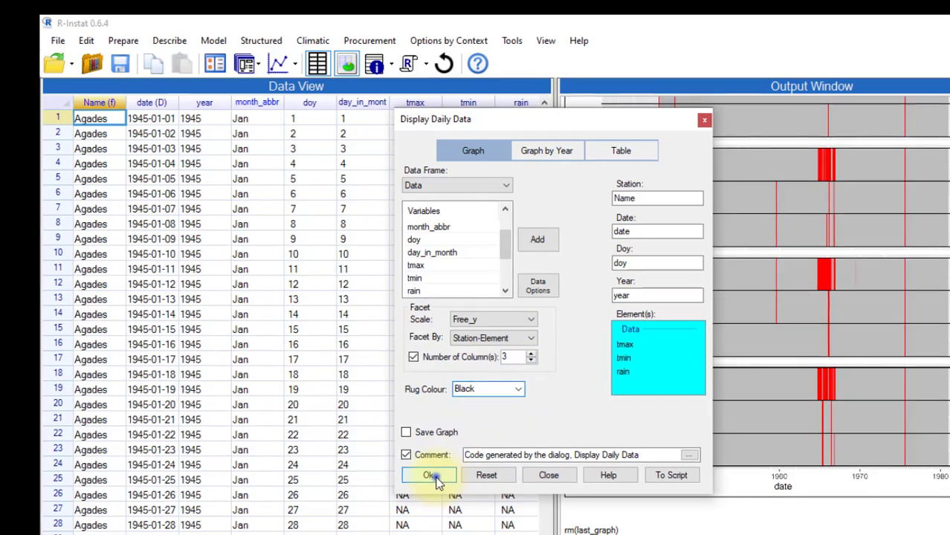
{"action": "left_click", "coordinate": [437, 480]}
Examine the daily data graph enlarged in the R Viewer, then restore and minimise the graph window.
{"action": "left_click", "coordinate": [295, 64]}
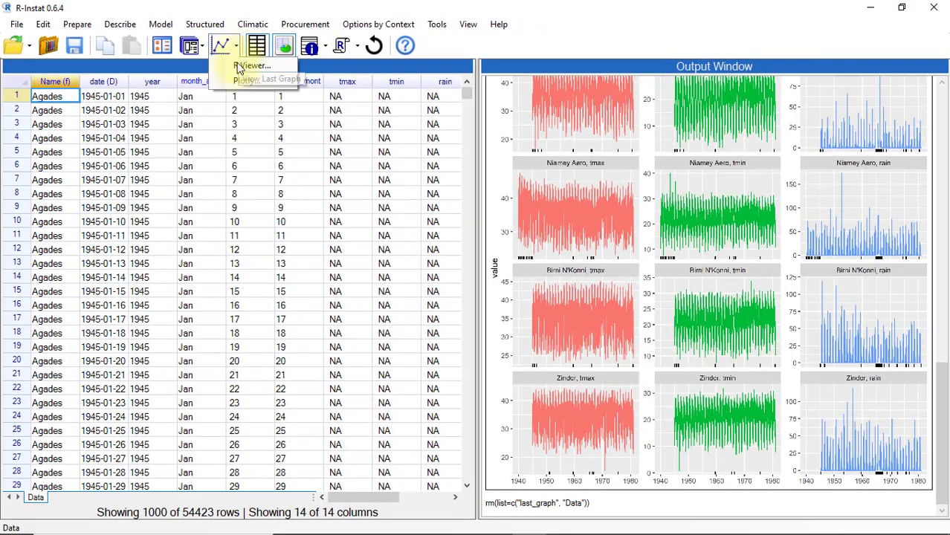
{"action": "left_click", "coordinate": [244, 79]}
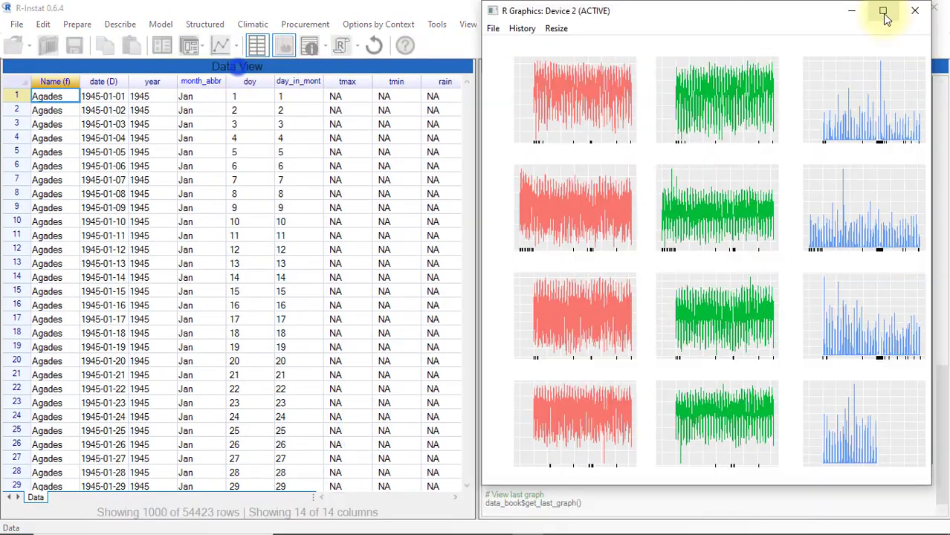
{"action": "left_click", "coordinate": [885, 11]}
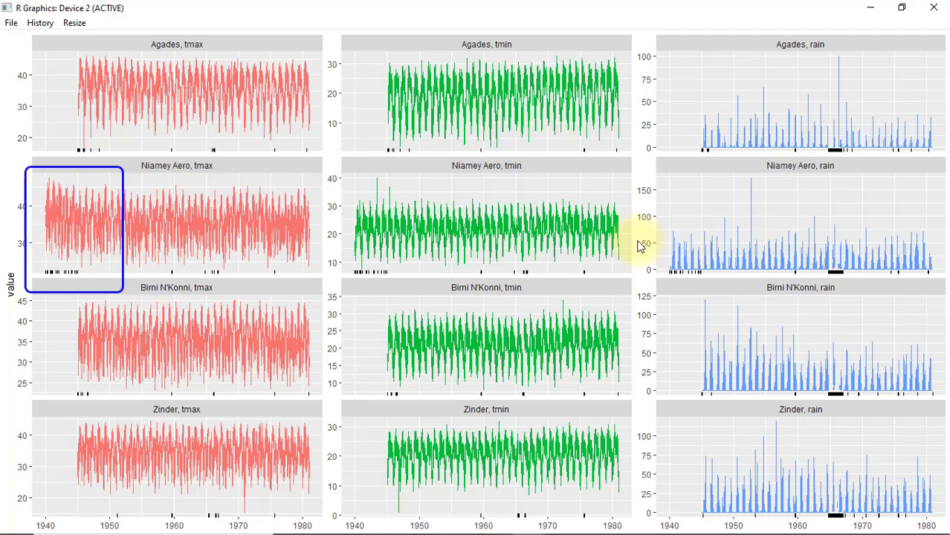
{"action": "left_click", "coordinate": [901, 7]}
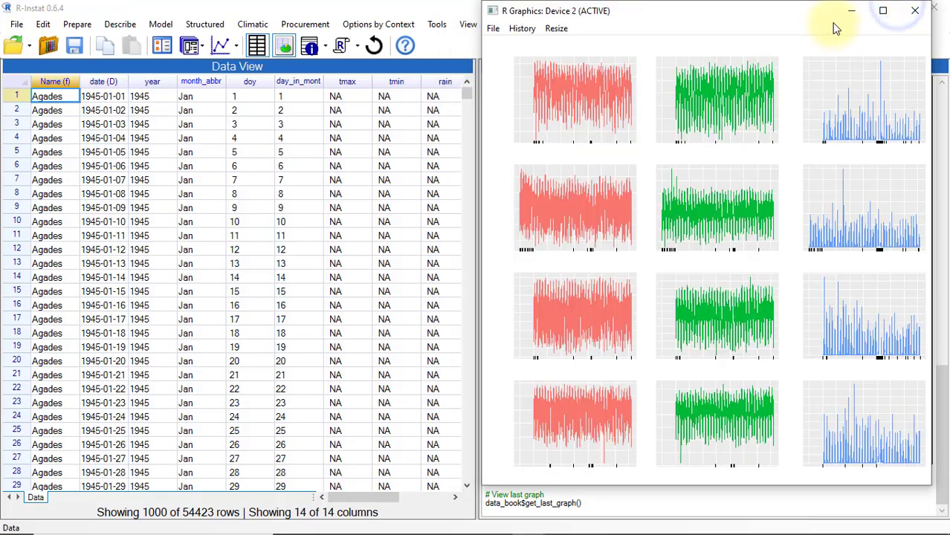
{"action": "left_click", "coordinate": [855, 13]}
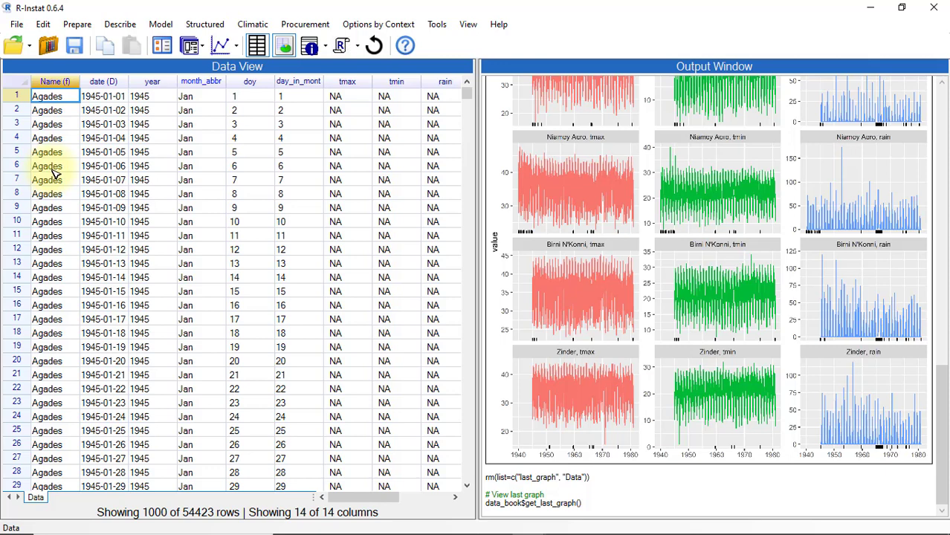
Define a new filter on the Data data frame with the condition year > 1944.
{"action": "right_click", "coordinate": [27, 123]}
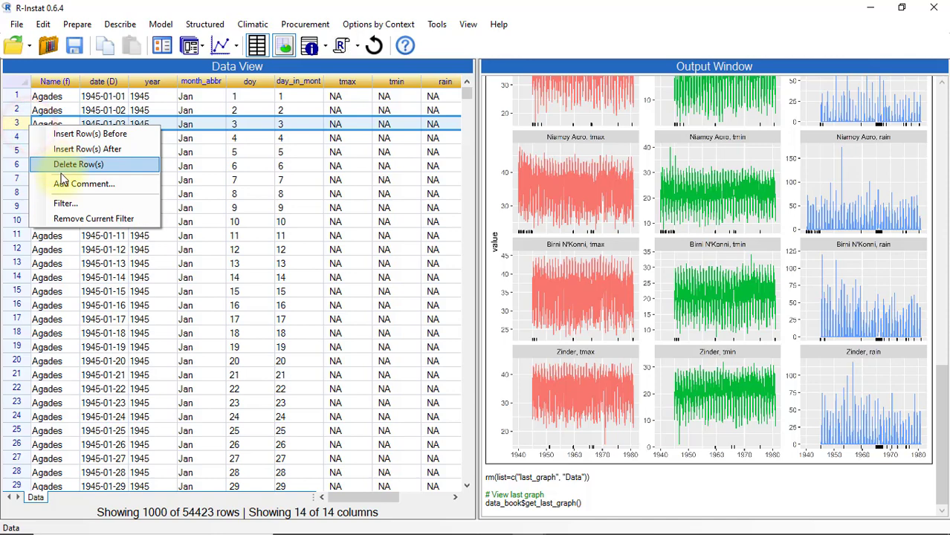
{"action": "left_click", "coordinate": [65, 202]}
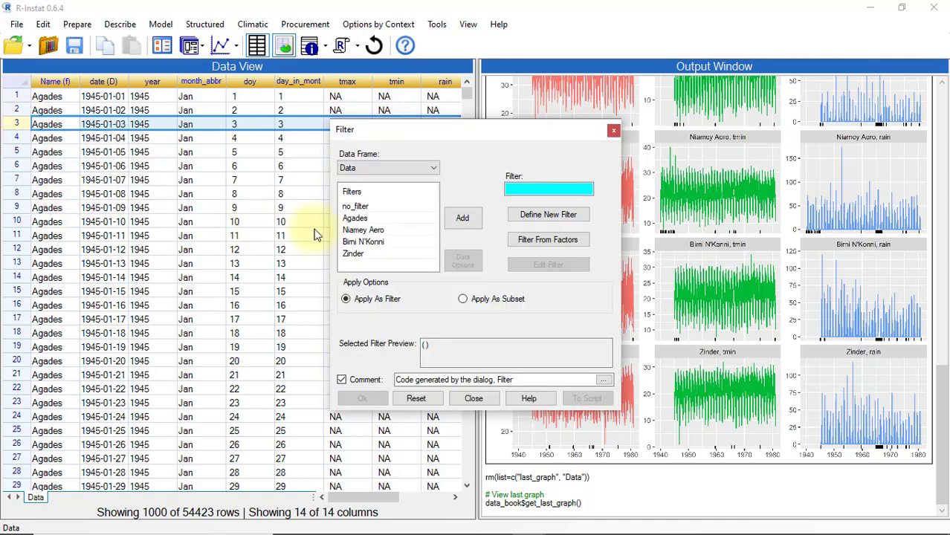
{"action": "left_click", "coordinate": [520, 215]}
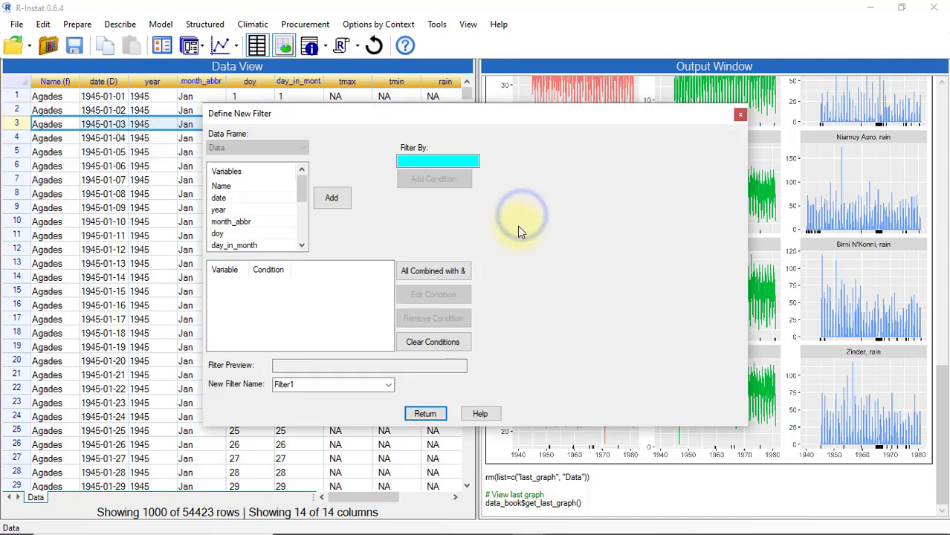
{"action": "double_click", "coordinate": [237, 210]}
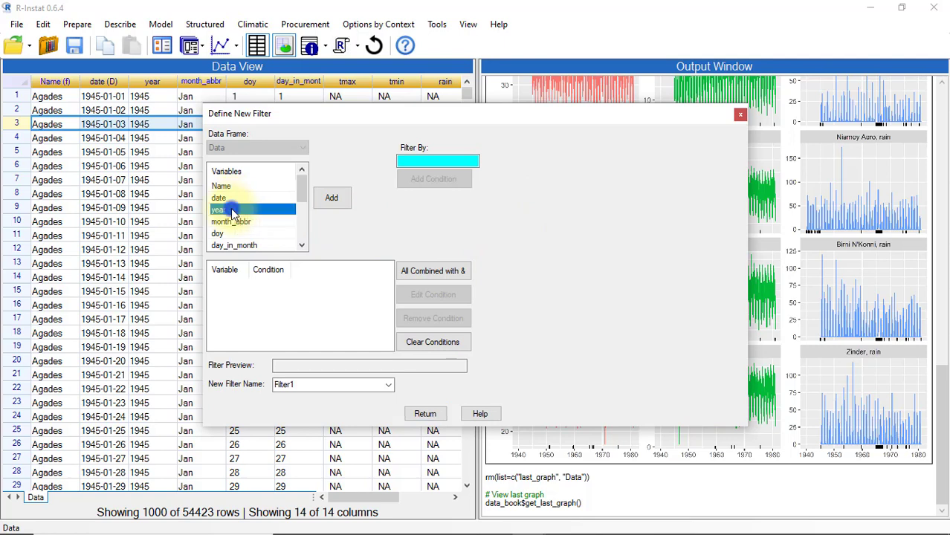
{"action": "left_click", "coordinate": [507, 164]}
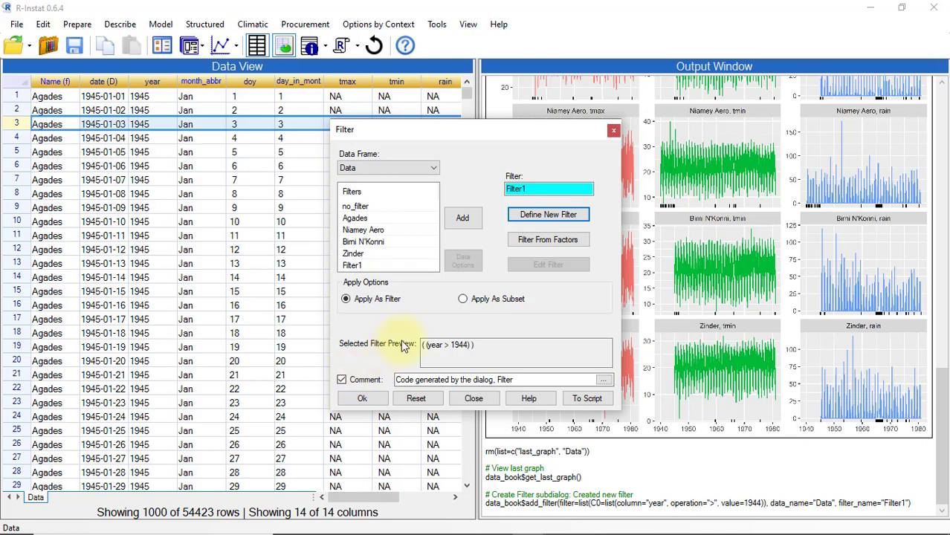
Apply the year filter as a subset, creating a new data frame named Data45.
{"action": "left_click", "coordinate": [463, 299]}
{"action": "double_click", "coordinate": [466, 324]}
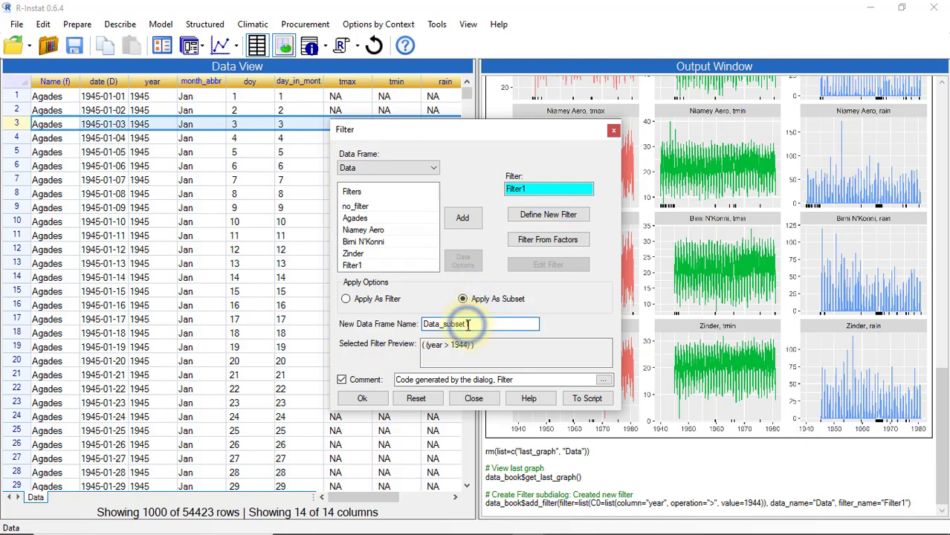
{"action": "type", "text": "Data45"}
{"action": "left_click", "coordinate": [356, 399]}
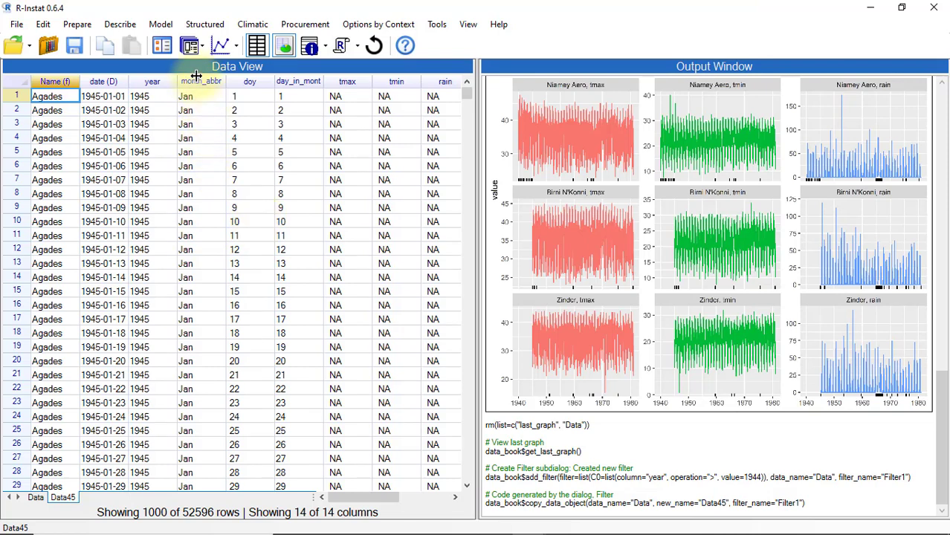
Set up a Display Daily Data graph on the Data45 data frame with the elements tmax, tmin and rain.
{"action": "left_click", "coordinate": [192, 47]}
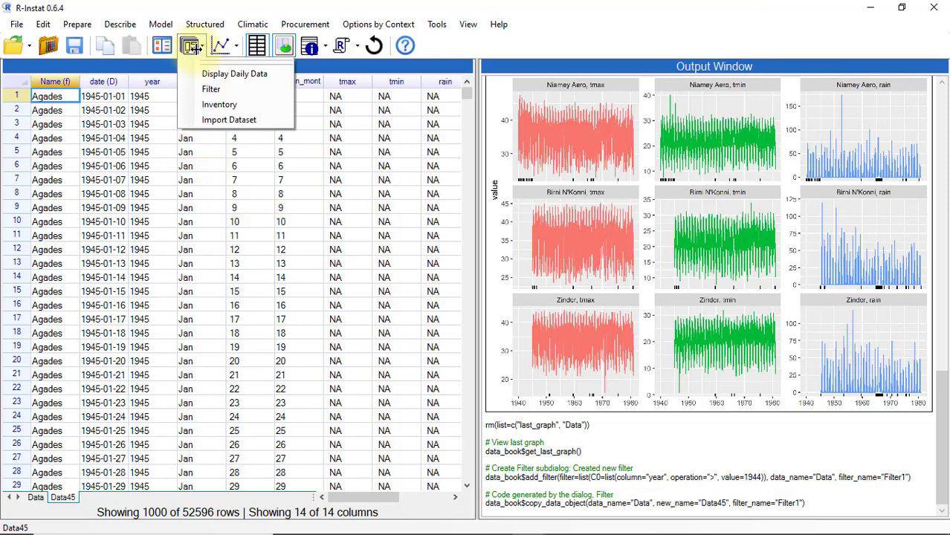
{"action": "left_click", "coordinate": [208, 73]}
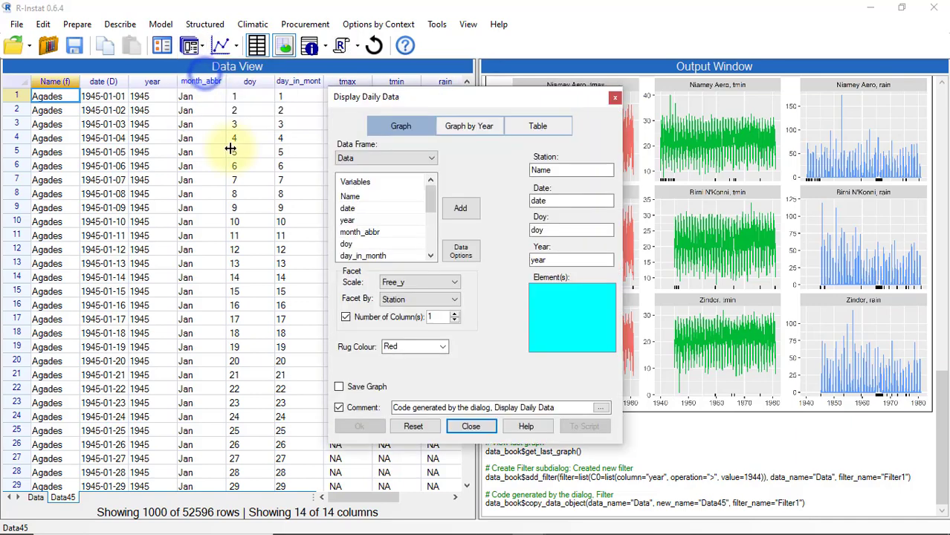
{"action": "left_click", "coordinate": [349, 158]}
{"action": "left_click", "coordinate": [351, 178]}
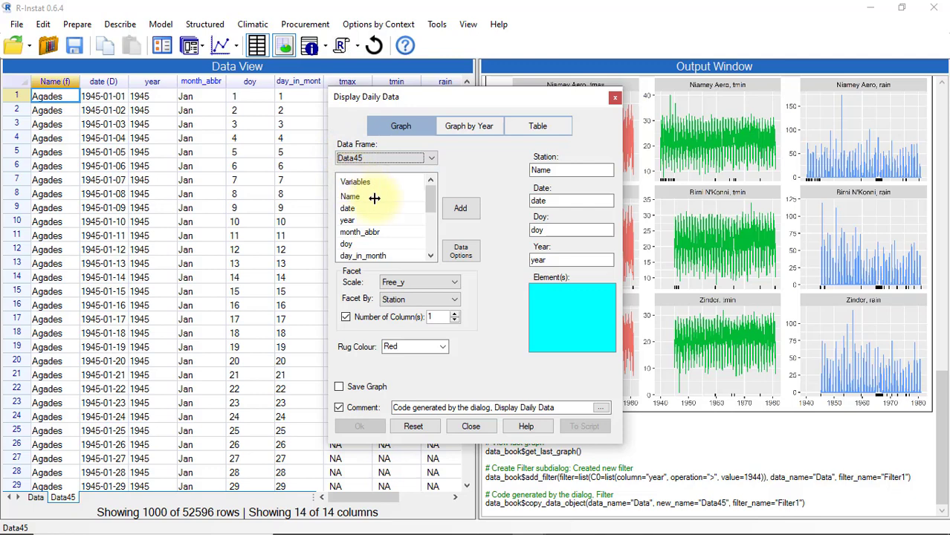
{"action": "scroll", "coordinate": [421, 194], "scroll_direction": "down", "scroll_amount": 1}
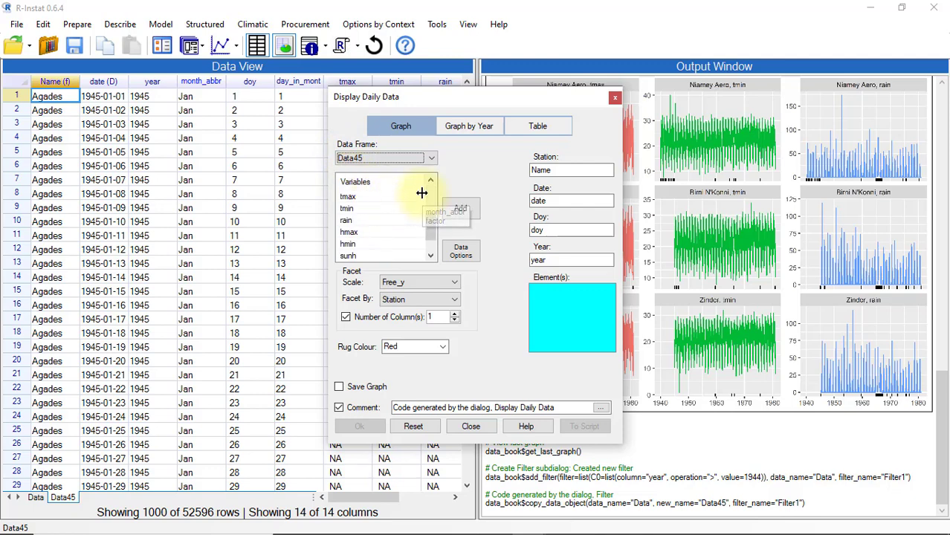
{"action": "scroll", "coordinate": [405, 195], "scroll_direction": "down", "scroll_amount": 1}
{"action": "double_click", "coordinate": [366, 198]}
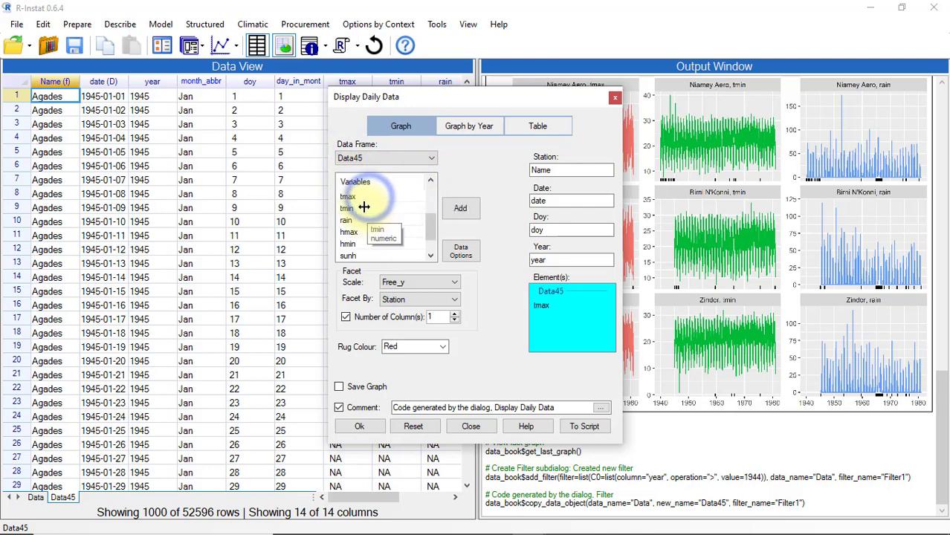
{"action": "double_click", "coordinate": [366, 208]}
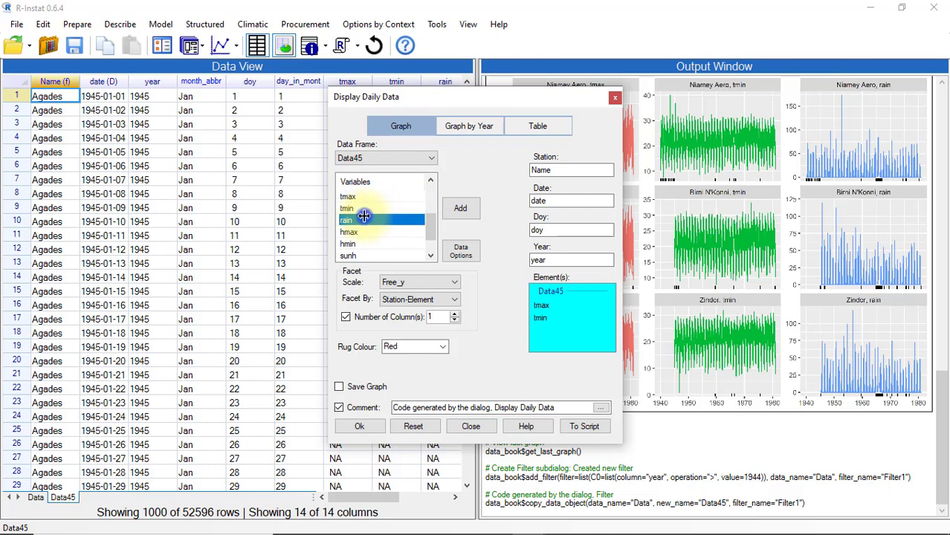
{"action": "double_click", "coordinate": [364, 220]}
Arrange the daily data graph in 3 facet columns with a black rug colour and generate it for Data45.
{"action": "left_click", "coordinate": [455, 313]}
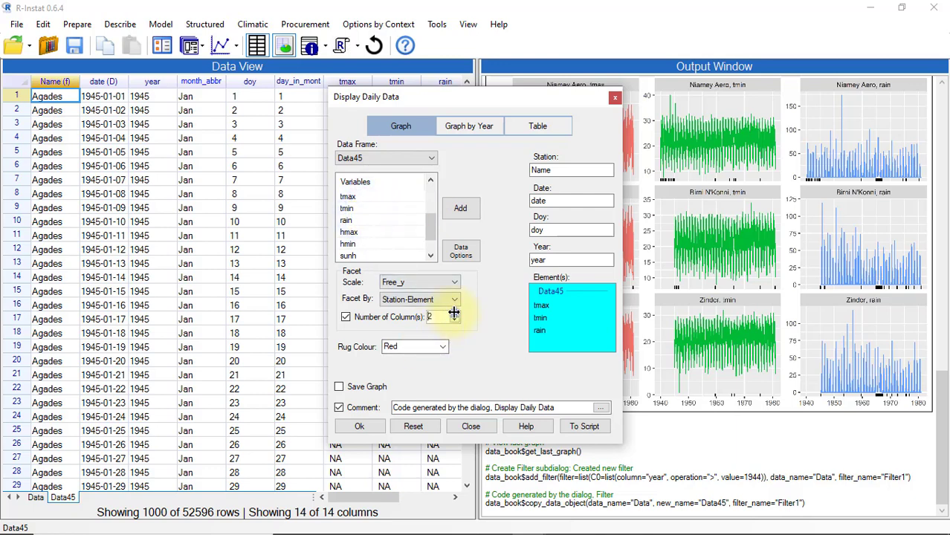
{"action": "left_click", "coordinate": [454, 313]}
{"action": "left_click", "coordinate": [434, 345]}
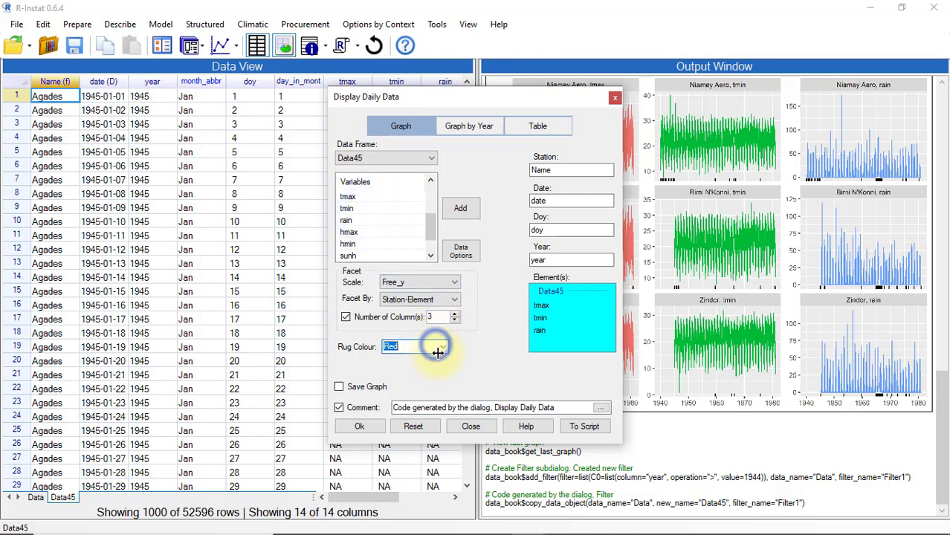
{"action": "left_click", "coordinate": [439, 345]}
{"action": "left_click", "coordinate": [409, 365]}
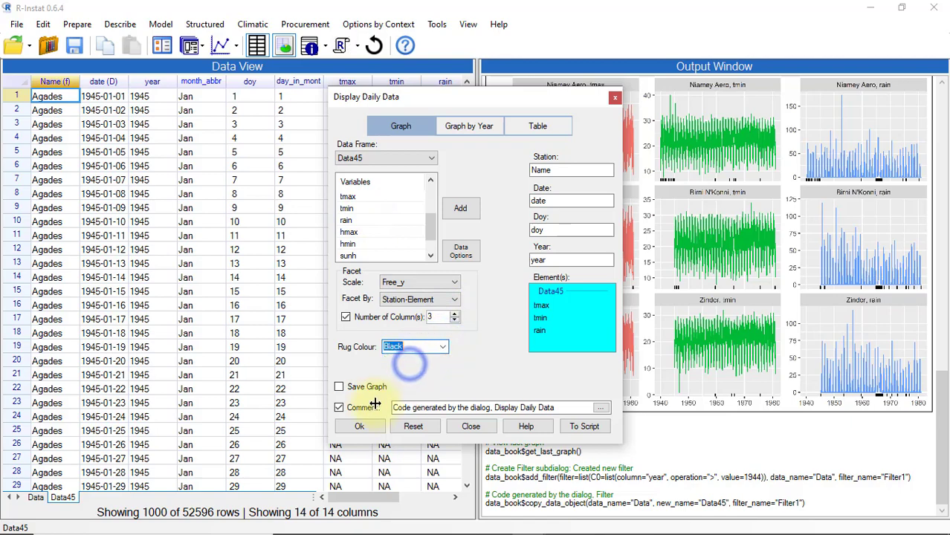
{"action": "left_click", "coordinate": [356, 422]}
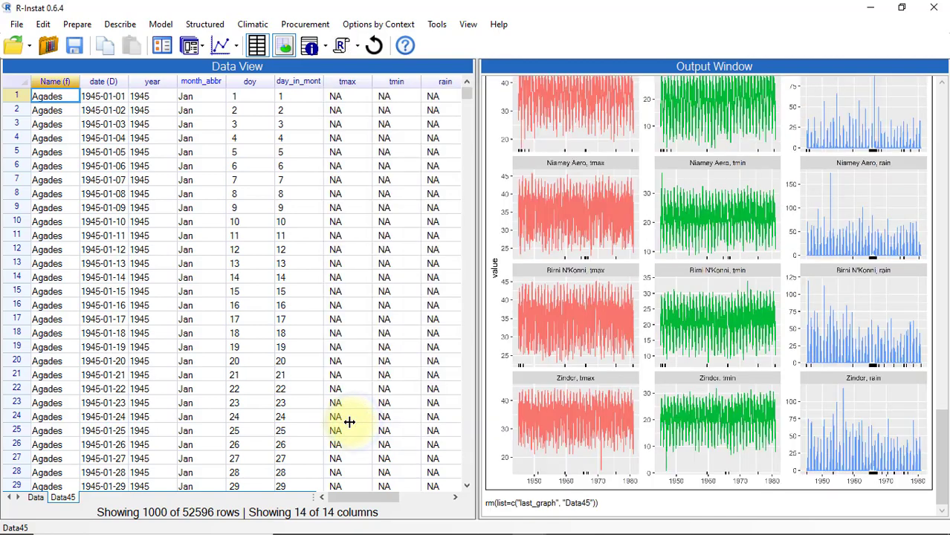
Examine the Data45 daily graph enlarged in the R Viewer, close it, and review the graph and its commands in the output.
{"action": "left_click", "coordinate": [238, 46]}
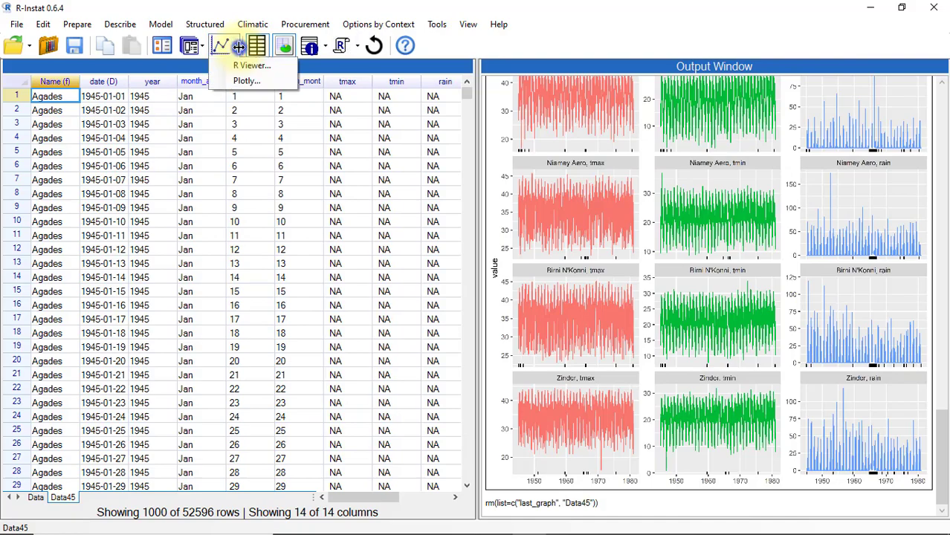
{"action": "left_click", "coordinate": [253, 76]}
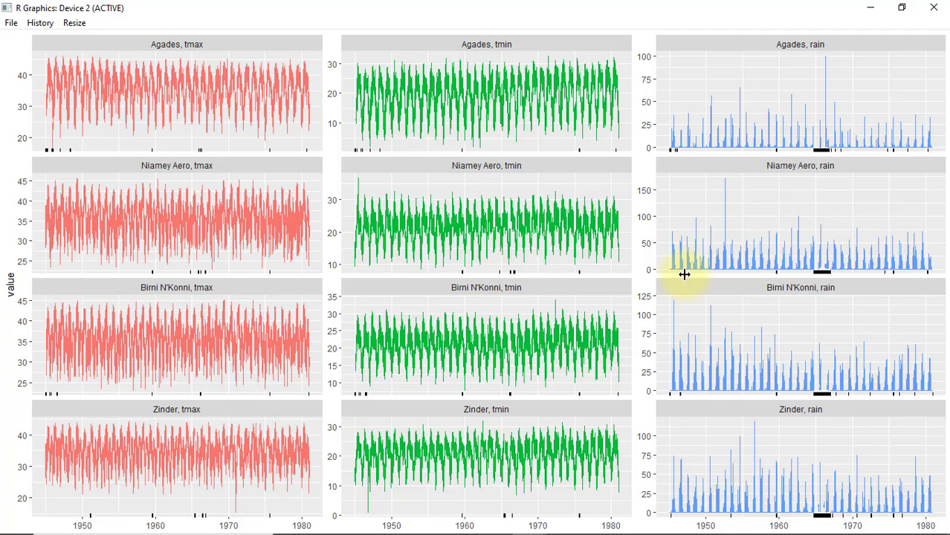
{"action": "left_click", "coordinate": [934, 7]}
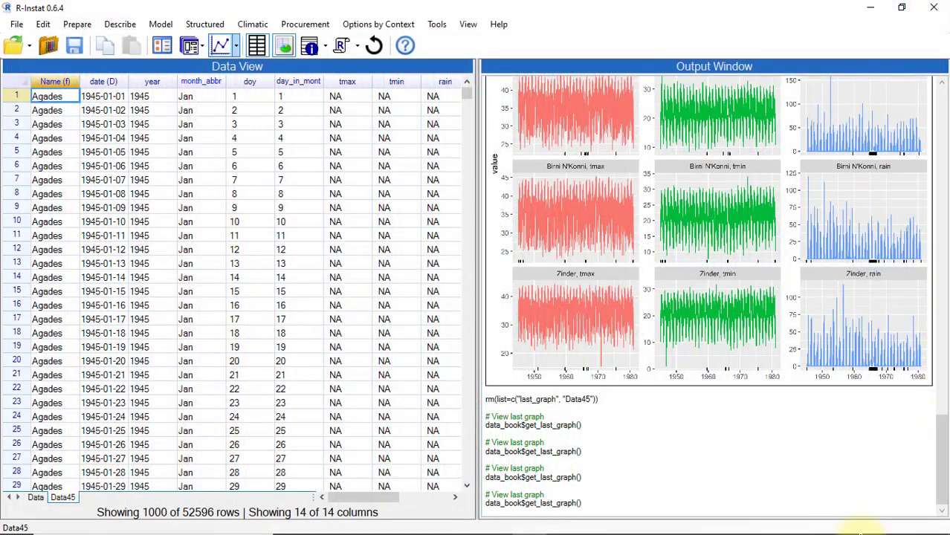
{"action": "scroll", "coordinate": [943, 446], "scroll_direction": "up", "scroll_amount": 6}
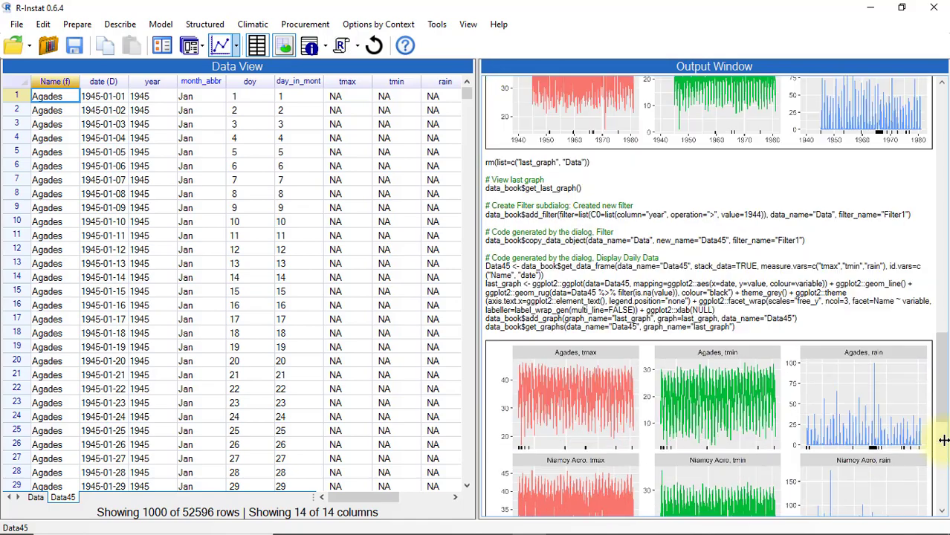
{"action": "scroll", "coordinate": [943, 440], "scroll_direction": "up", "scroll_amount": 10}
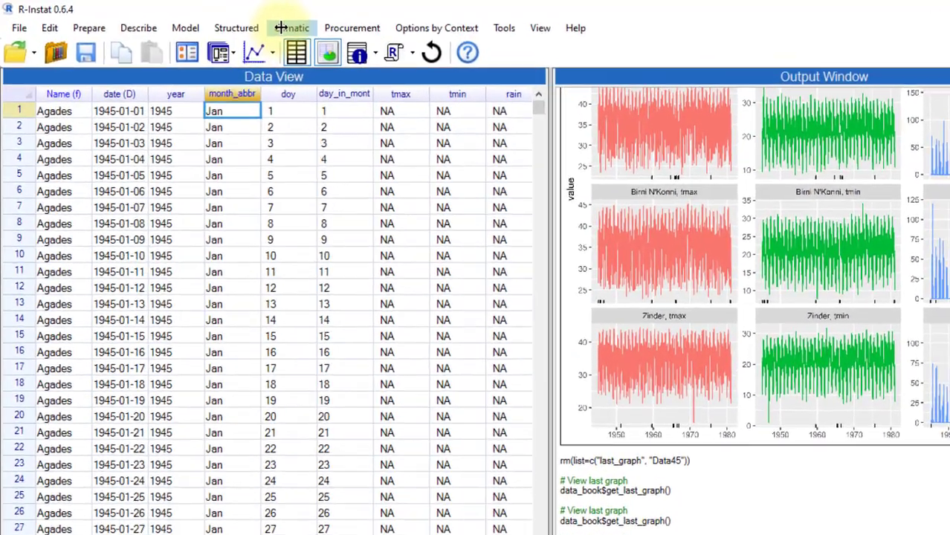
Set up an annual Climatic Summary on the Data45 data frame with rain as the element.
{"action": "left_click", "coordinate": [252, 26]}
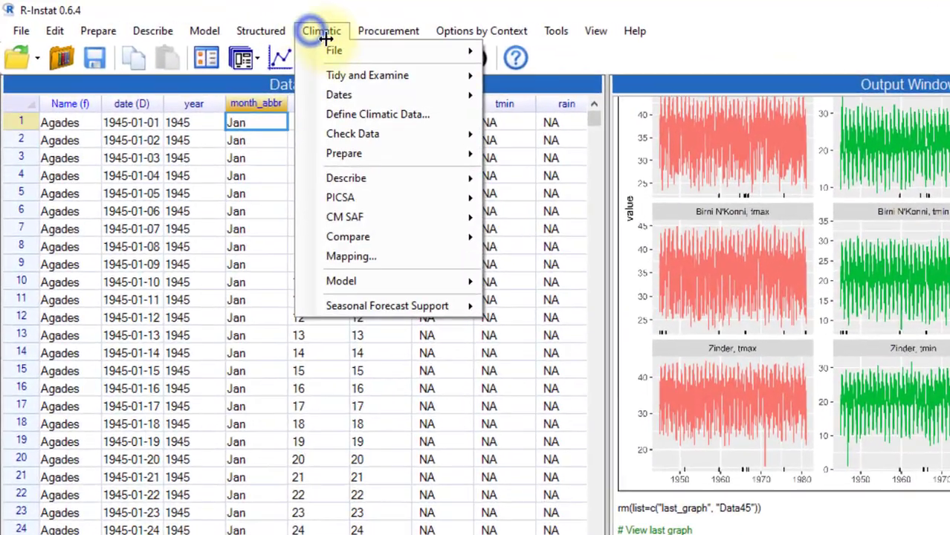
{"action": "left_click", "coordinate": [344, 153]}
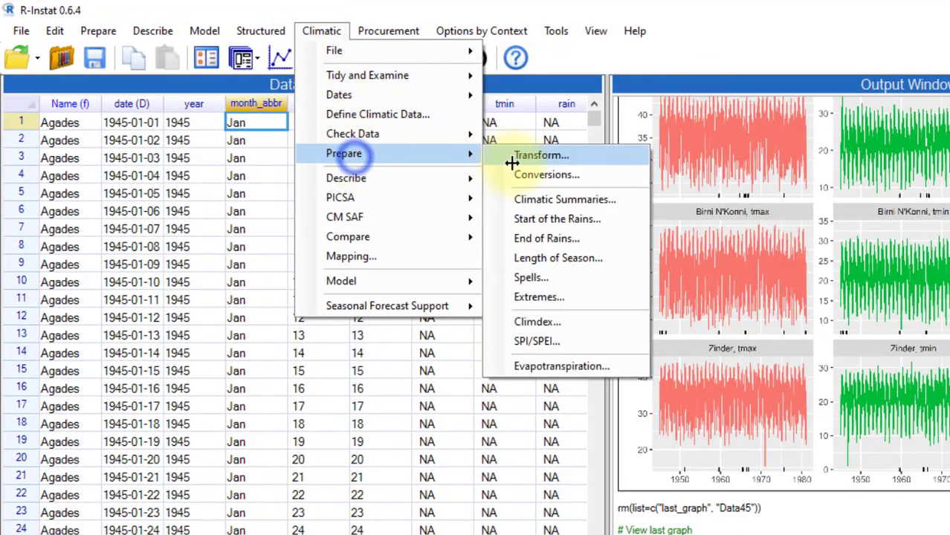
{"action": "left_click", "coordinate": [528, 199]}
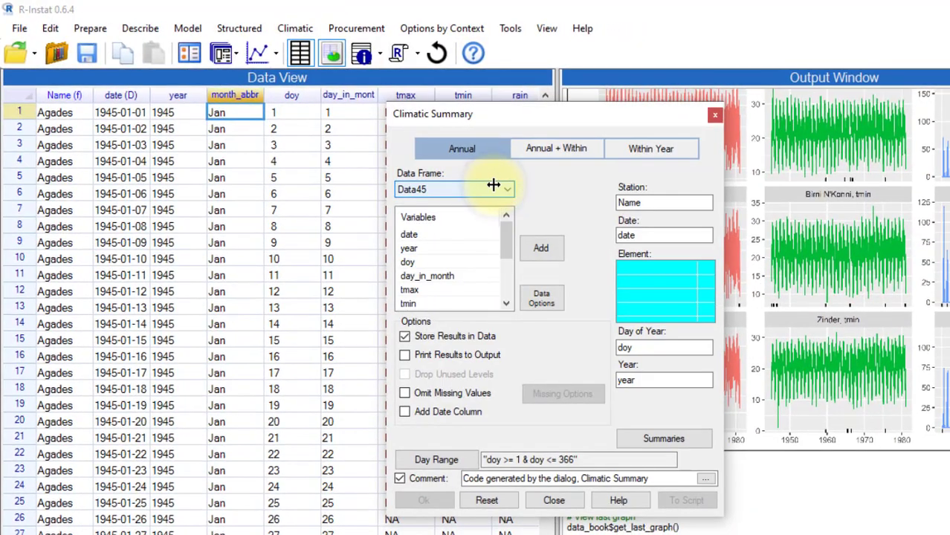
{"action": "left_click_drag", "start_coordinate": [507, 246], "coordinate": [508, 266]}
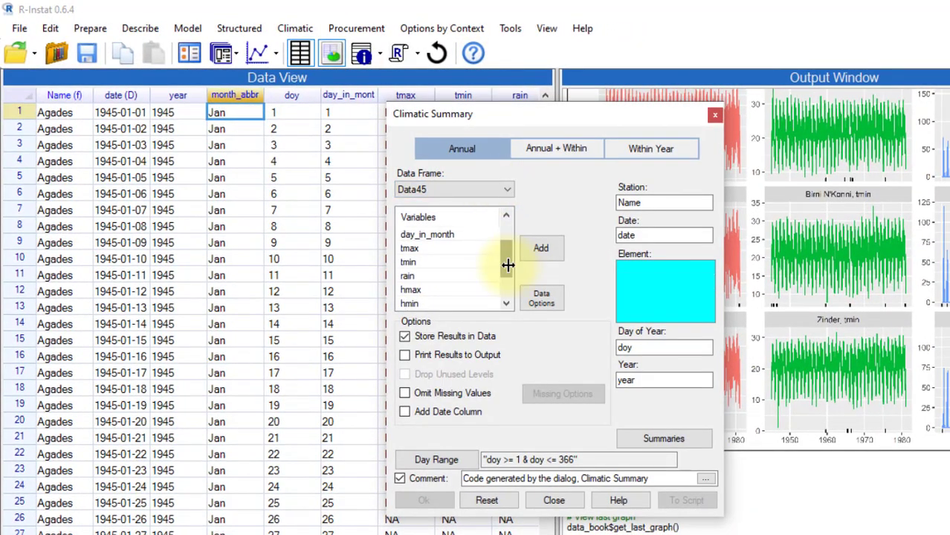
{"action": "double_click", "coordinate": [423, 276]}
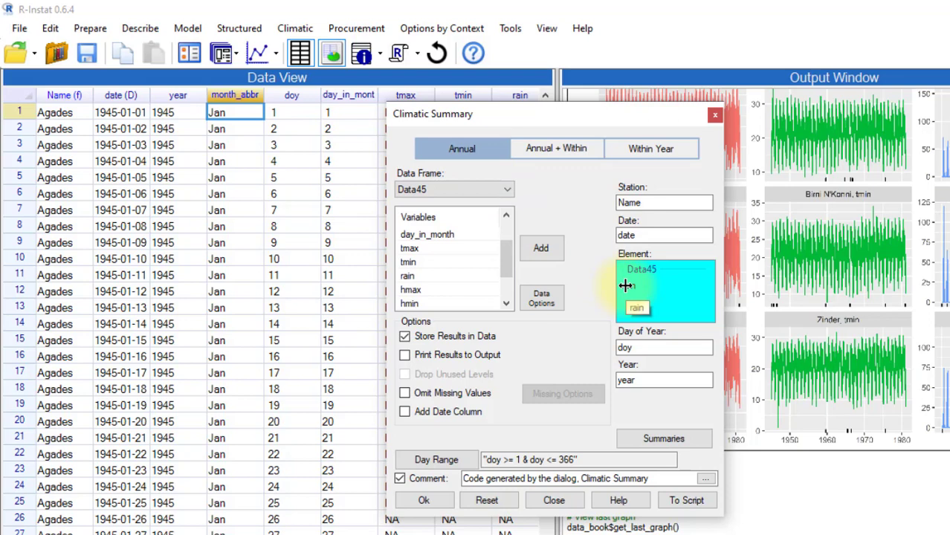
Restrict the rain summaries to N Non Missing and Sum, excluding N Total, and run the annual summary.
{"action": "left_click", "coordinate": [639, 436]}
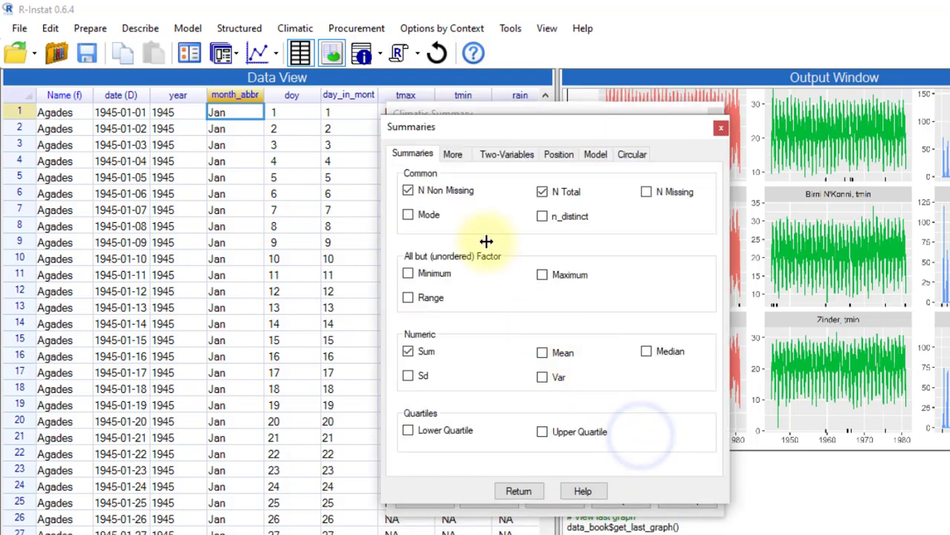
{"action": "left_click", "coordinate": [543, 193]}
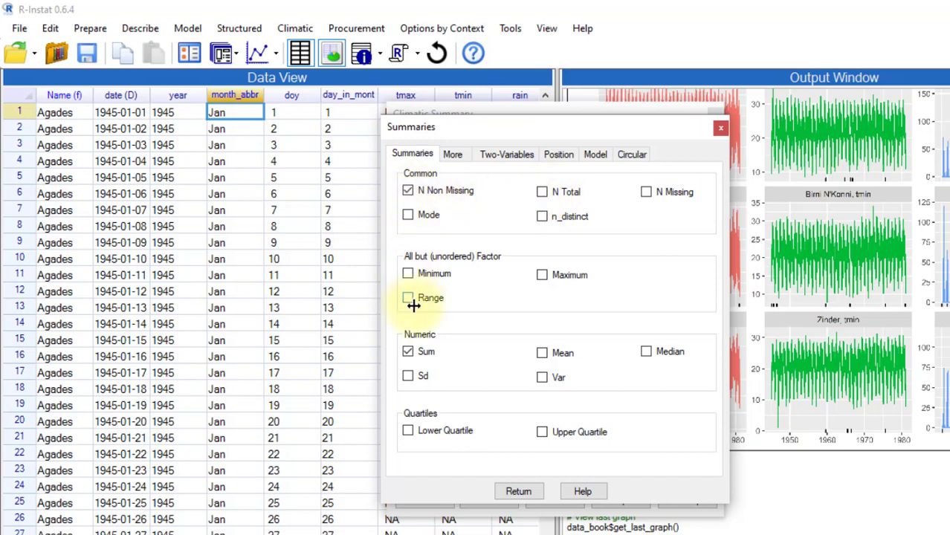
{"action": "left_click", "coordinate": [514, 492]}
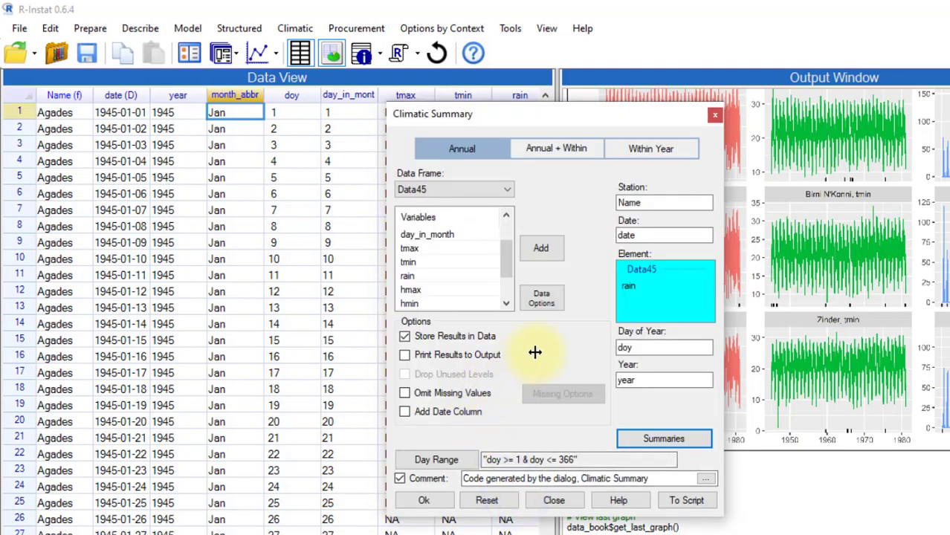
{"action": "left_click", "coordinate": [424, 501]}
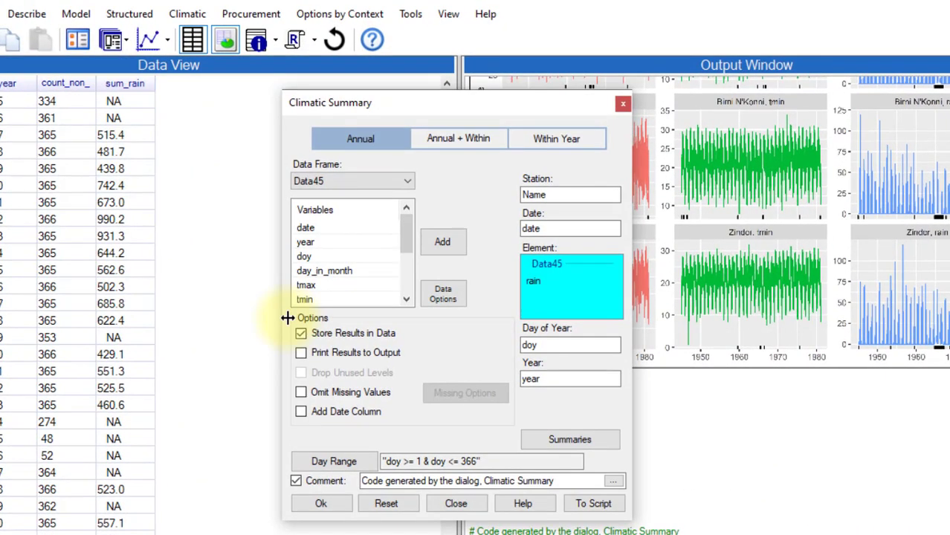
Rerun the annual rain summary on Data45 with the Omit Missing Values option enabled.
{"action": "left_click", "coordinate": [300, 392]}
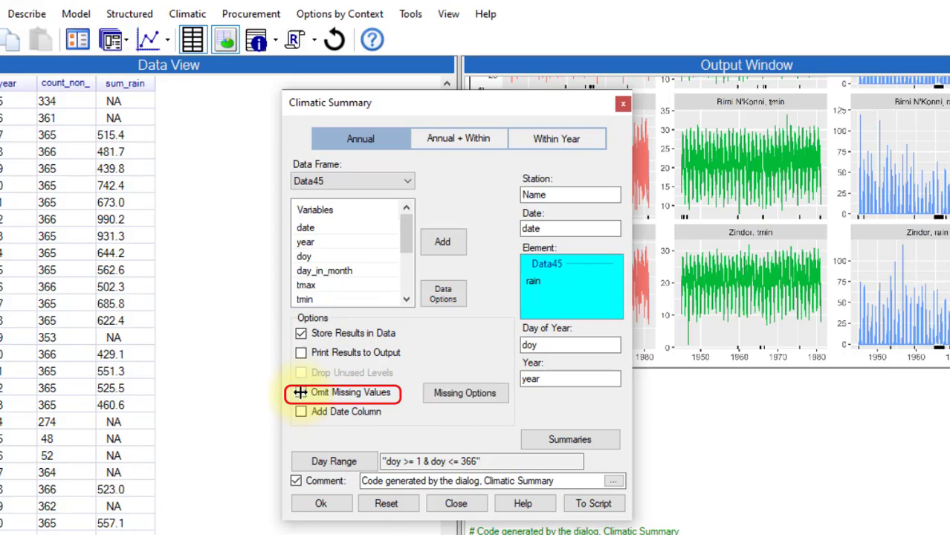
{"action": "left_click", "coordinate": [321, 504]}
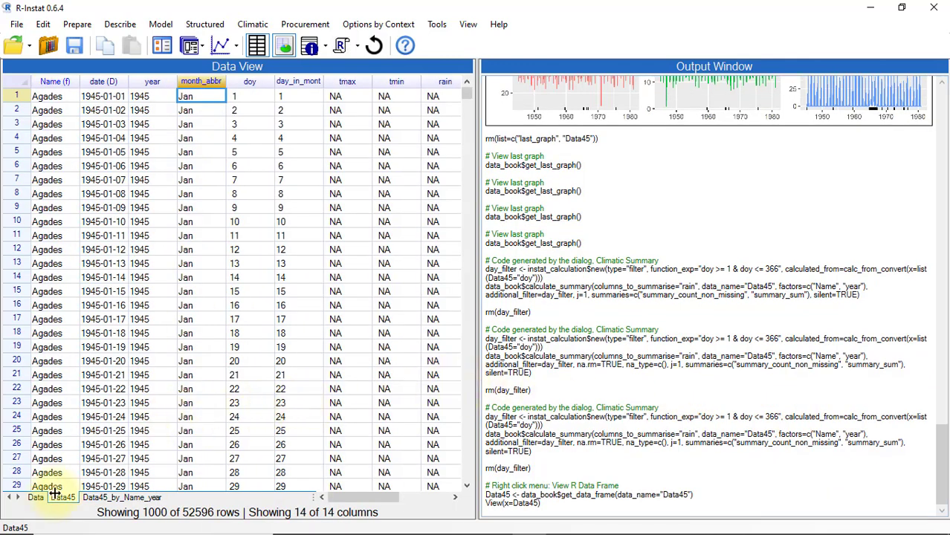
View the full Data45 data frame and examine the daily rain values for Birni N'Konni from May to October 1965.
{"action": "right_click", "coordinate": [49, 498]}
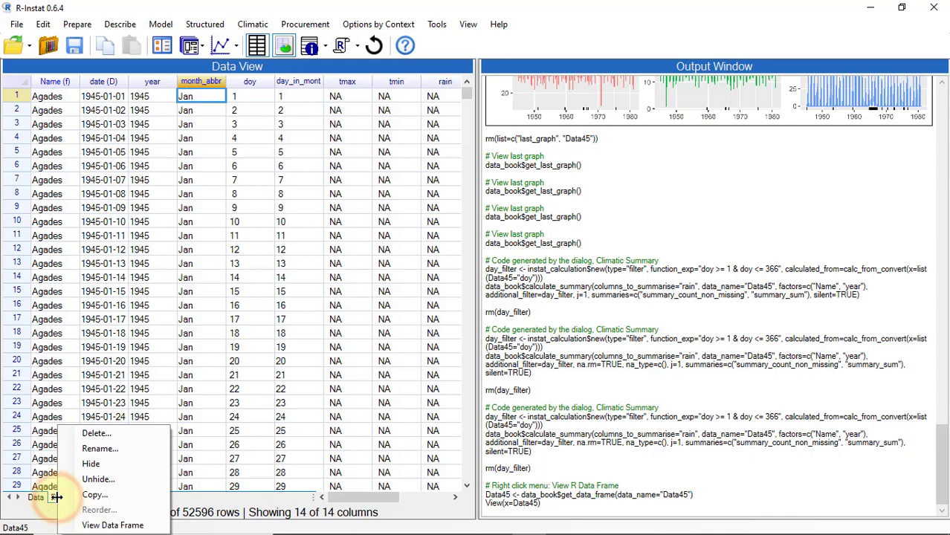
{"action": "left_click", "coordinate": [104, 525]}
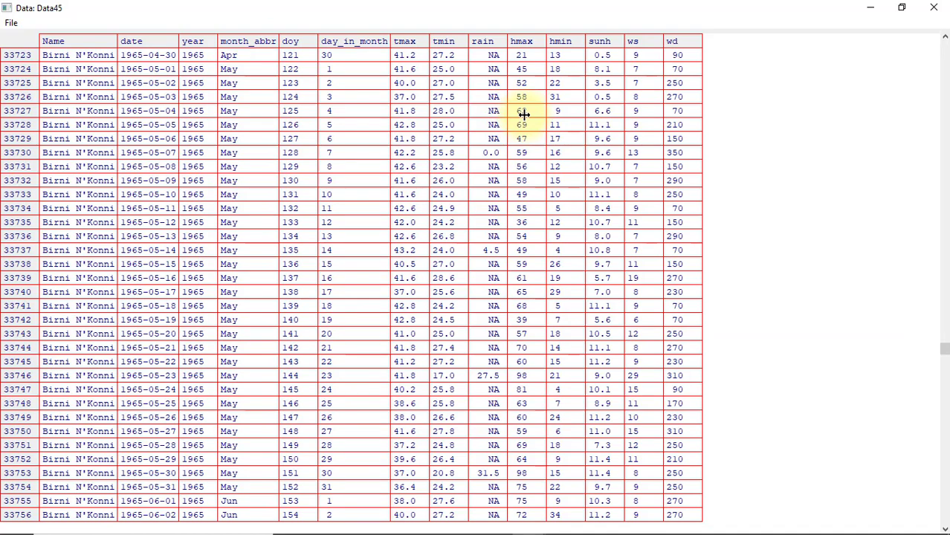
{"action": "scroll", "coordinate": [524, 114], "scroll_direction": "down", "scroll_amount": 1}
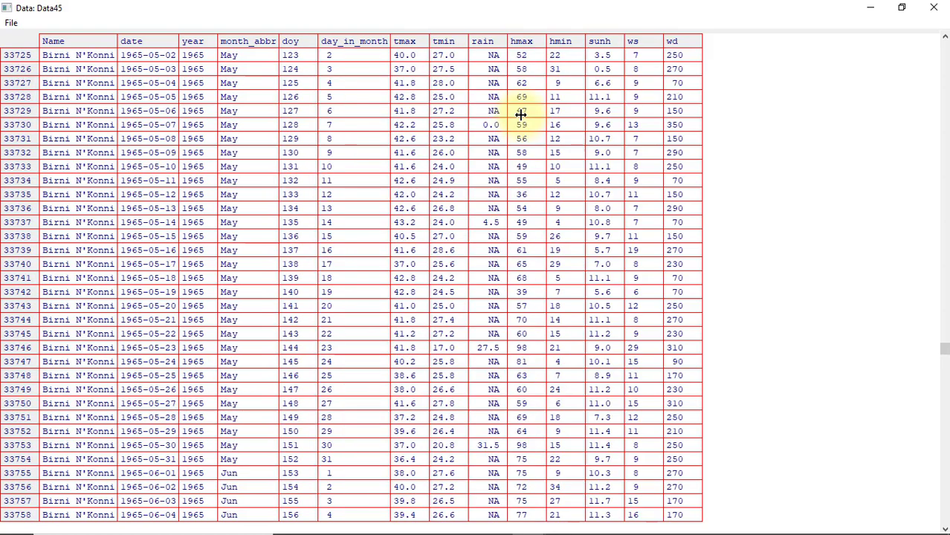
{"action": "scroll", "coordinate": [520, 113], "scroll_direction": "down", "scroll_amount": 1}
{"action": "scroll", "coordinate": [520, 114], "scroll_direction": "down", "scroll_amount": 1}
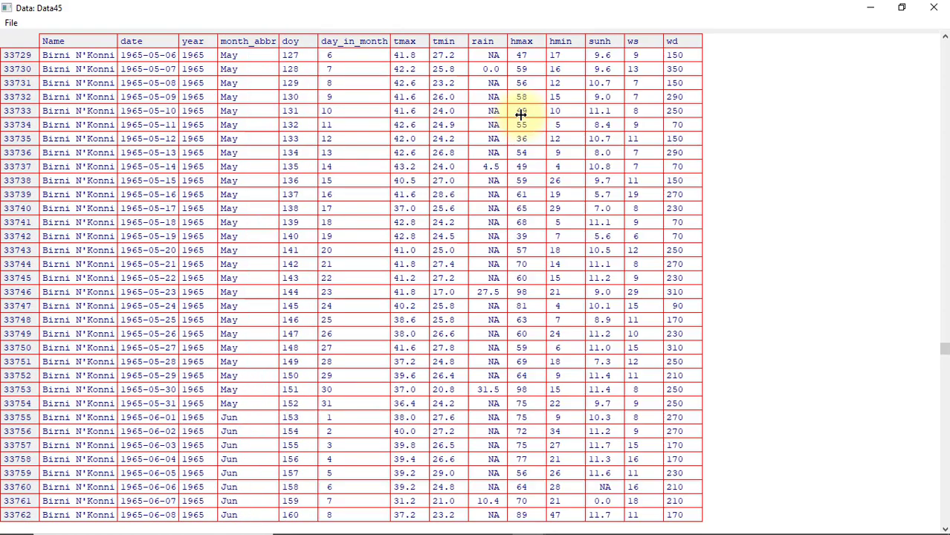
{"action": "scroll", "coordinate": [520, 113], "scroll_direction": "down", "scroll_amount": 1}
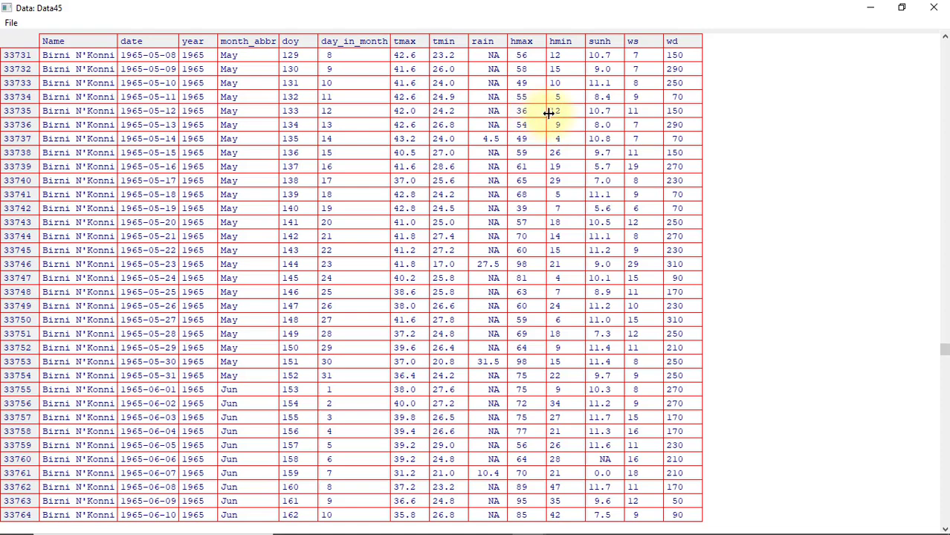
{"action": "scroll", "coordinate": [550, 116], "scroll_direction": "down", "scroll_amount": 1}
{"action": "scroll", "coordinate": [549, 118], "scroll_direction": "down", "scroll_amount": 1}
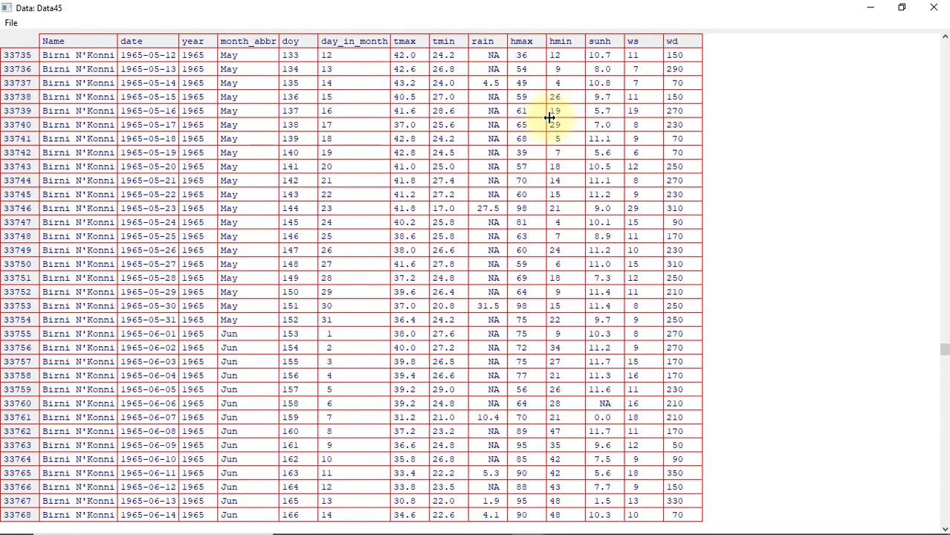
{"action": "scroll", "coordinate": [550, 117], "scroll_direction": "down", "scroll_amount": 1}
{"action": "scroll", "coordinate": [549, 117], "scroll_direction": "down", "scroll_amount": 11}
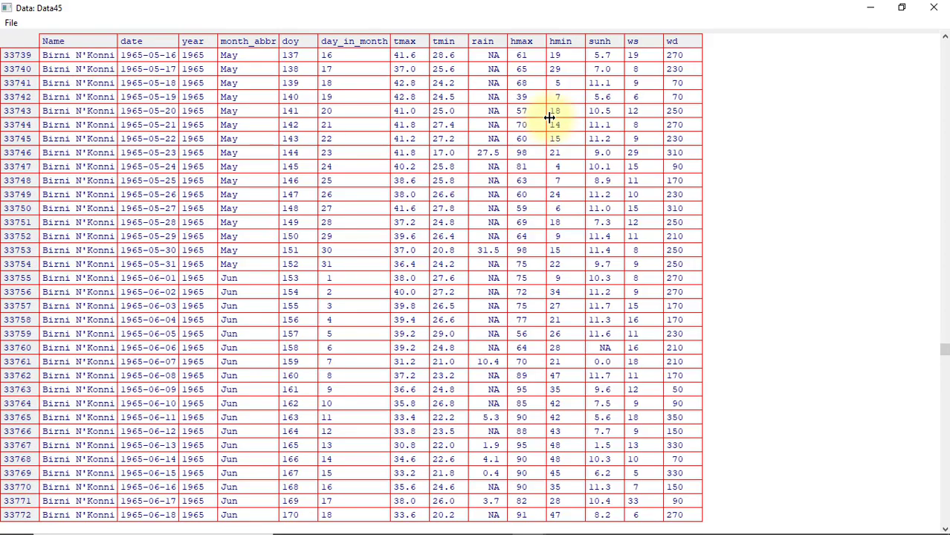
{"action": "scroll", "coordinate": [549, 117], "scroll_direction": "down", "scroll_amount": 18}
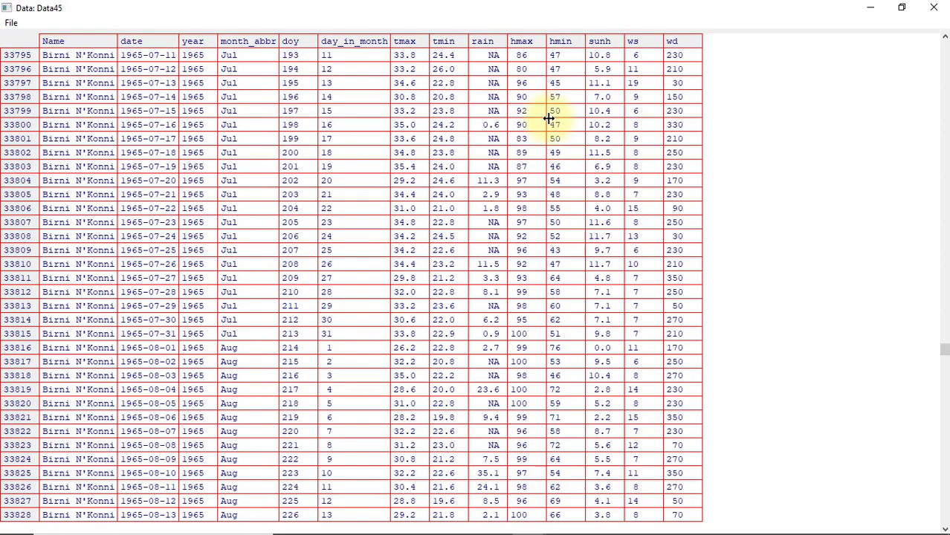
{"action": "scroll", "coordinate": [550, 118], "scroll_direction": "down", "scroll_amount": 20}
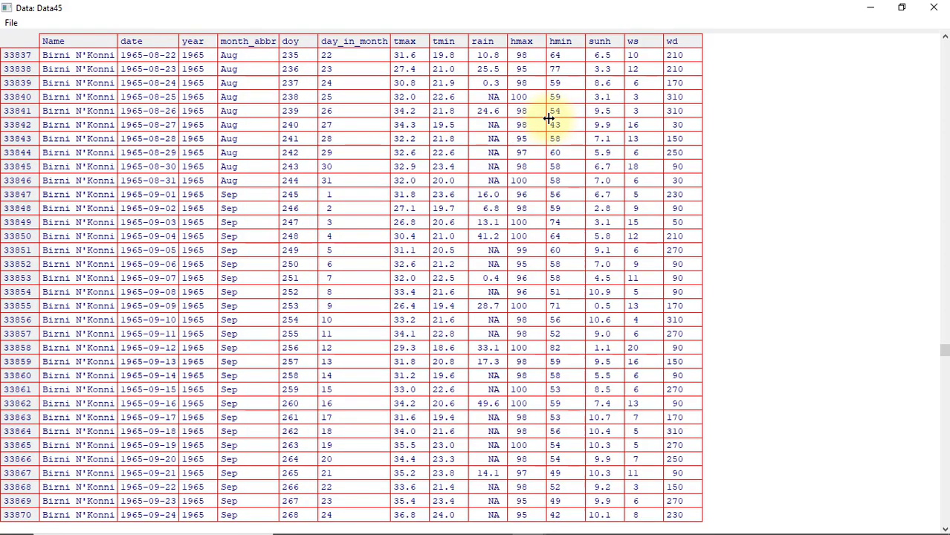
{"action": "scroll", "coordinate": [549, 118], "scroll_direction": "down", "scroll_amount": 5}
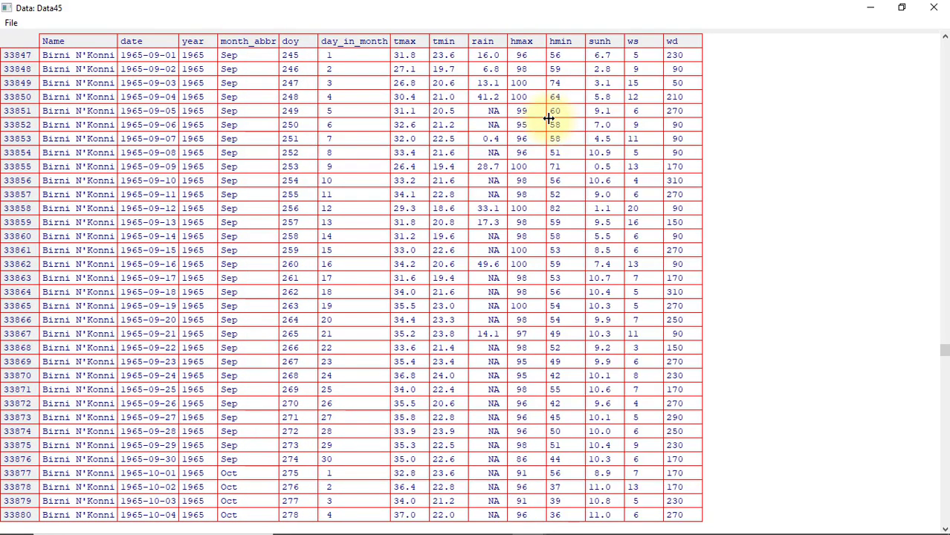
{"action": "scroll", "coordinate": [549, 117], "scroll_direction": "down", "scroll_amount": 1}
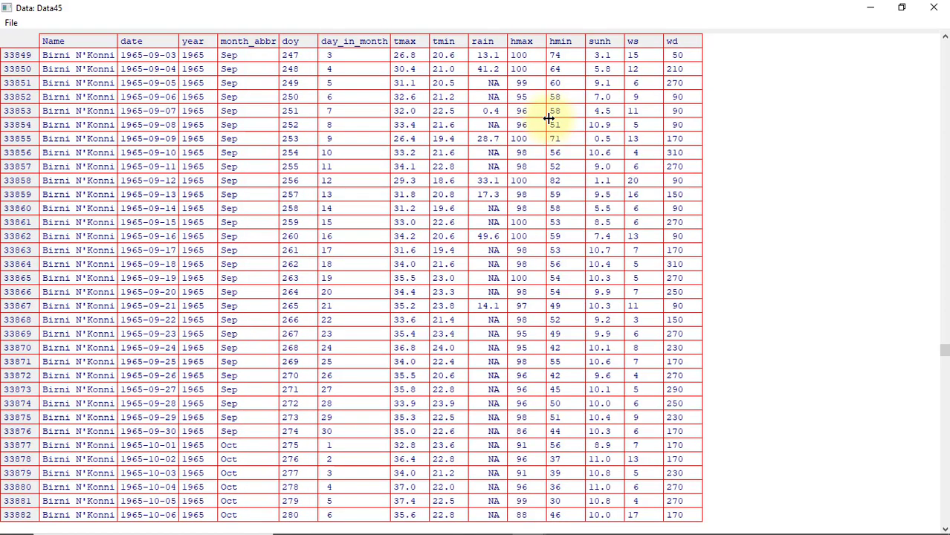
{"action": "scroll", "coordinate": [550, 118], "scroll_direction": "down", "scroll_amount": 1}
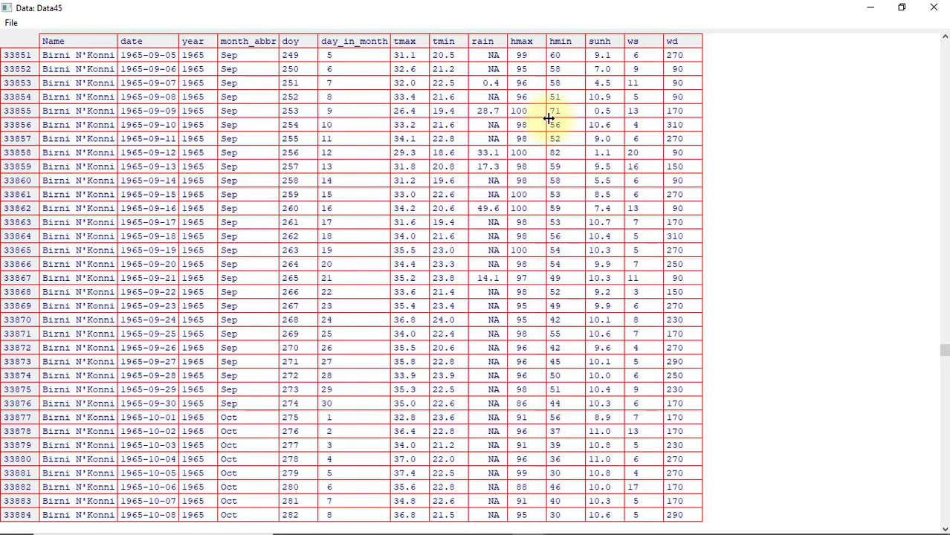
{"action": "scroll", "coordinate": [550, 117], "scroll_direction": "down", "scroll_amount": 1}
{"action": "scroll", "coordinate": [549, 117], "scroll_direction": "down", "scroll_amount": 1}
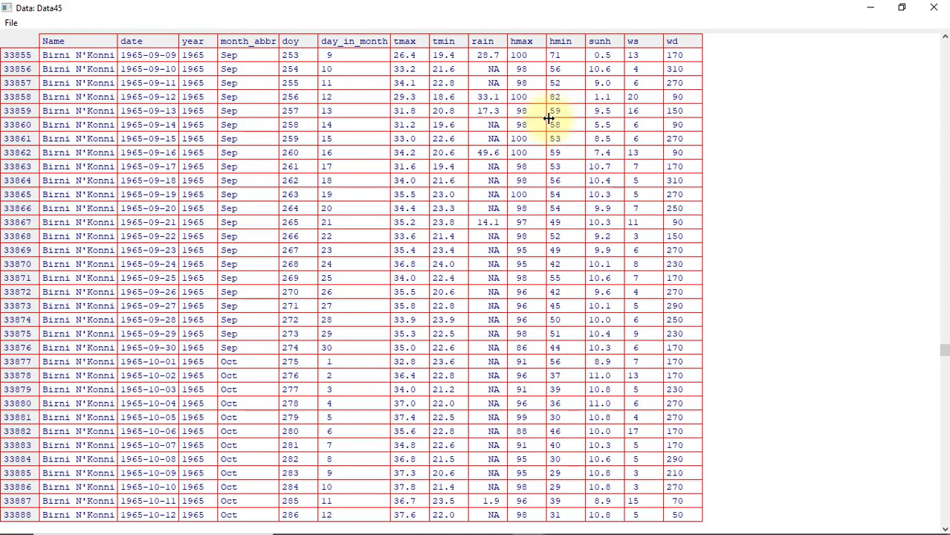
{"action": "scroll", "coordinate": [549, 118], "scroll_direction": "down", "scroll_amount": 4}
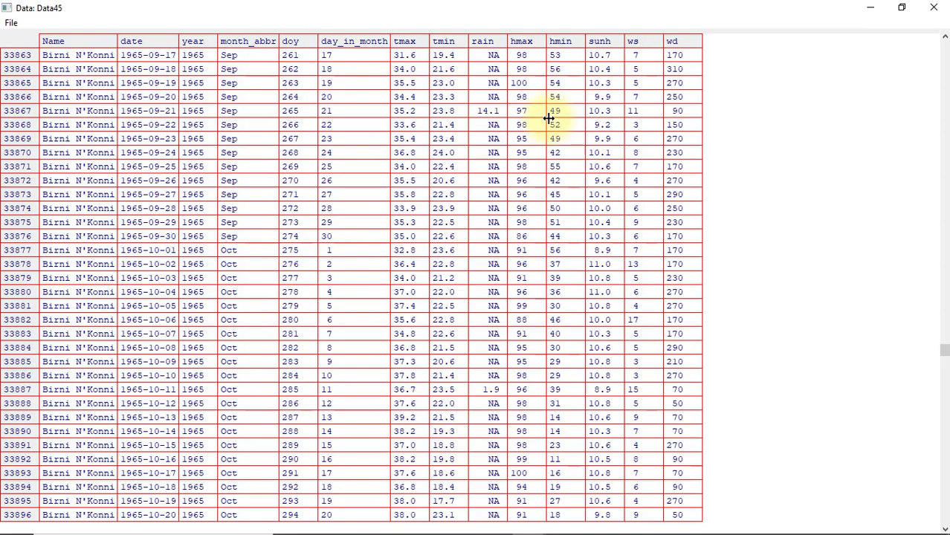
{"action": "scroll", "coordinate": [549, 118], "scroll_direction": "down", "scroll_amount": 4}
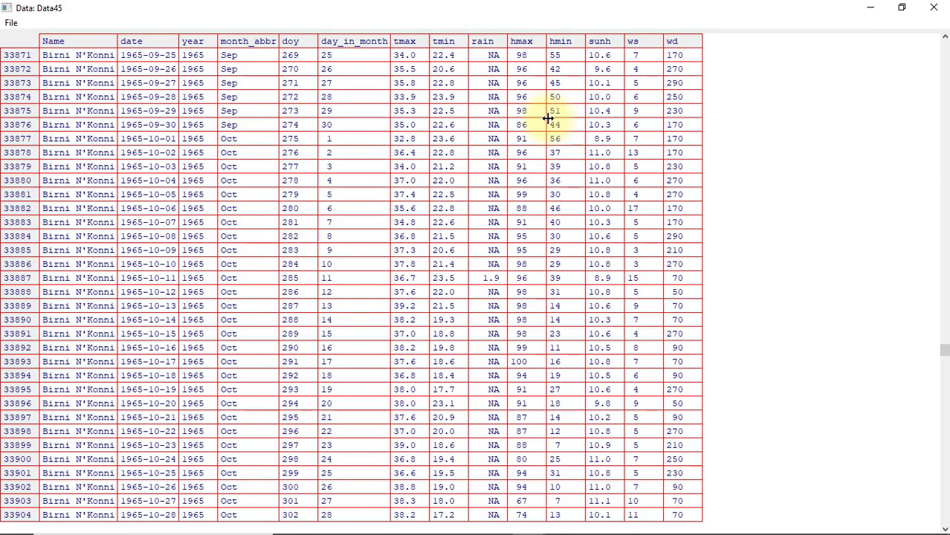
Examine the rest of the October 1965 rain values for Birni N'Konni and recheck those from June and July 1965.
{"action": "scroll", "coordinate": [548, 118], "scroll_direction": "down", "scroll_amount": 1}
{"action": "scroll", "coordinate": [548, 118], "scroll_direction": "down", "scroll_amount": 1}
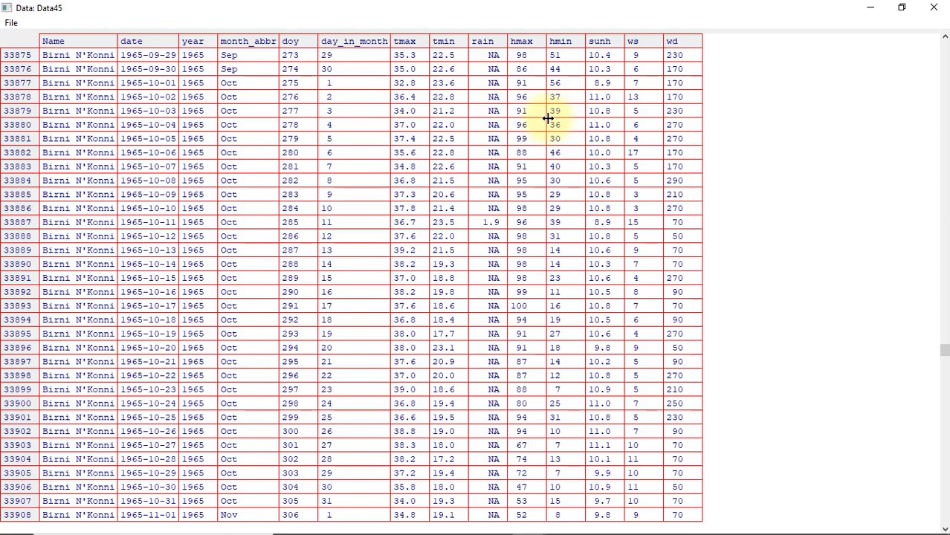
{"action": "scroll", "coordinate": [669, 270], "scroll_direction": "up", "scroll_amount": 20}
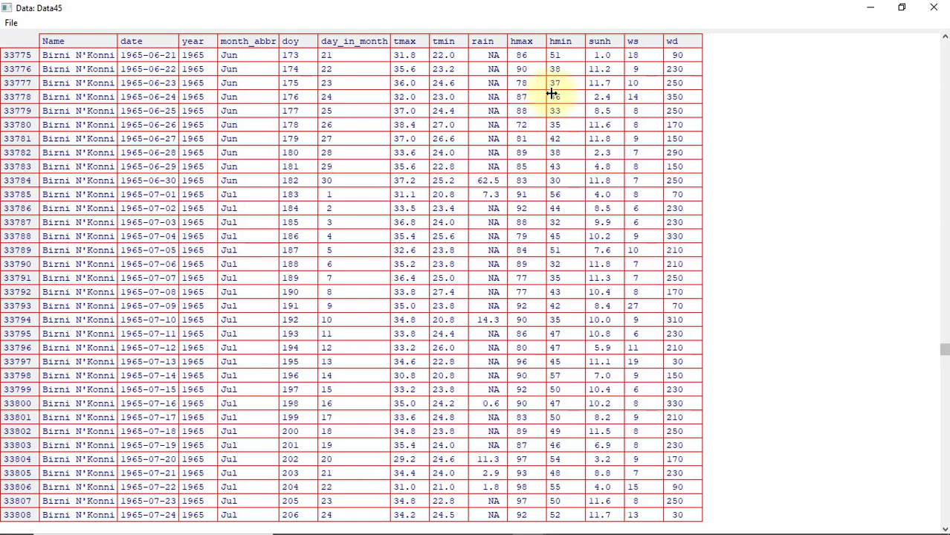
{"action": "scroll", "coordinate": [551, 92], "scroll_direction": "up", "scroll_amount": 1}
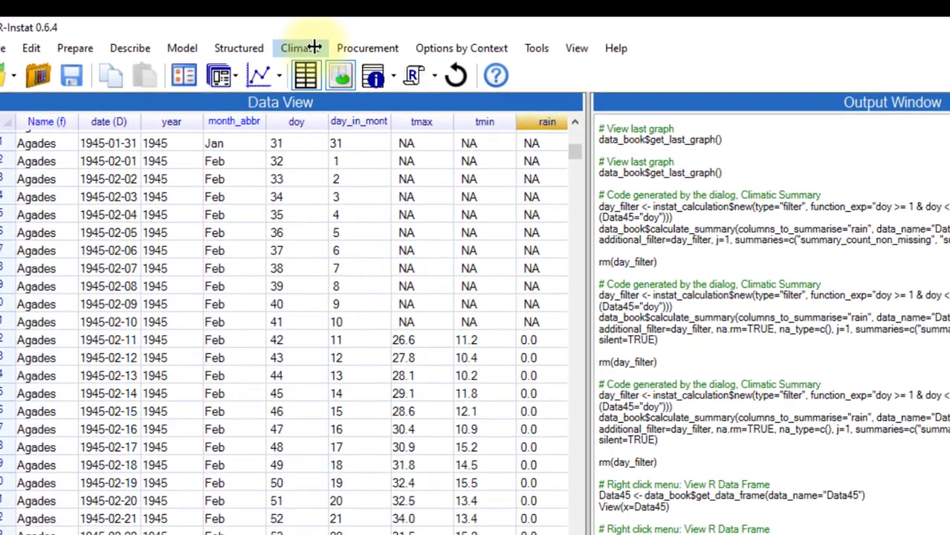
Run the climatic QC Rainfall check on Data45 with rain1 as the element and only the Consecutive test enabled.
{"action": "left_click", "coordinate": [316, 47]}
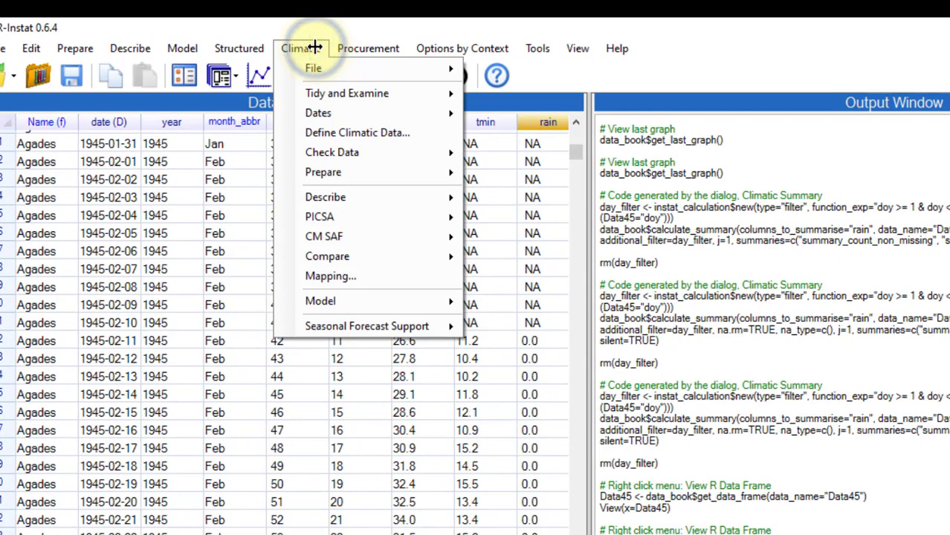
{"action": "mouse_move", "coordinate": [339, 153]}
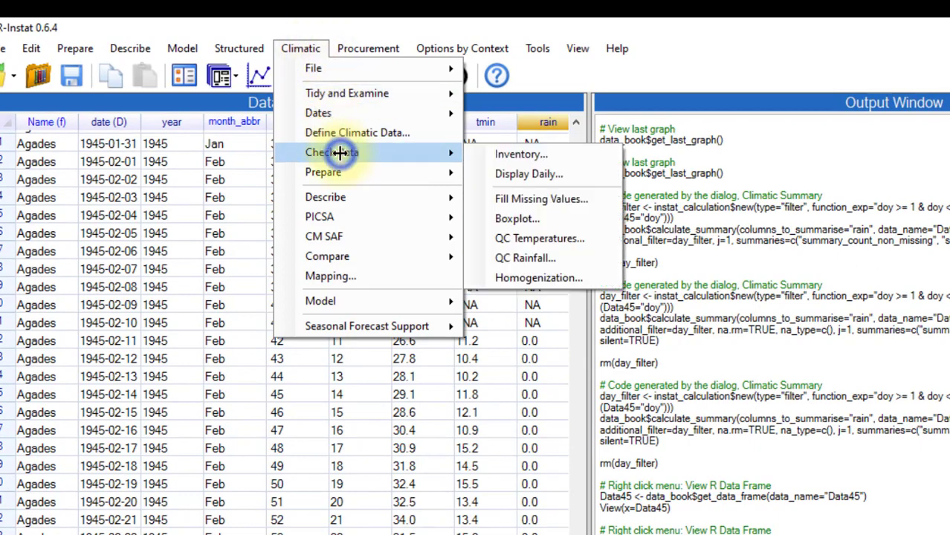
{"action": "left_click", "coordinate": [530, 258]}
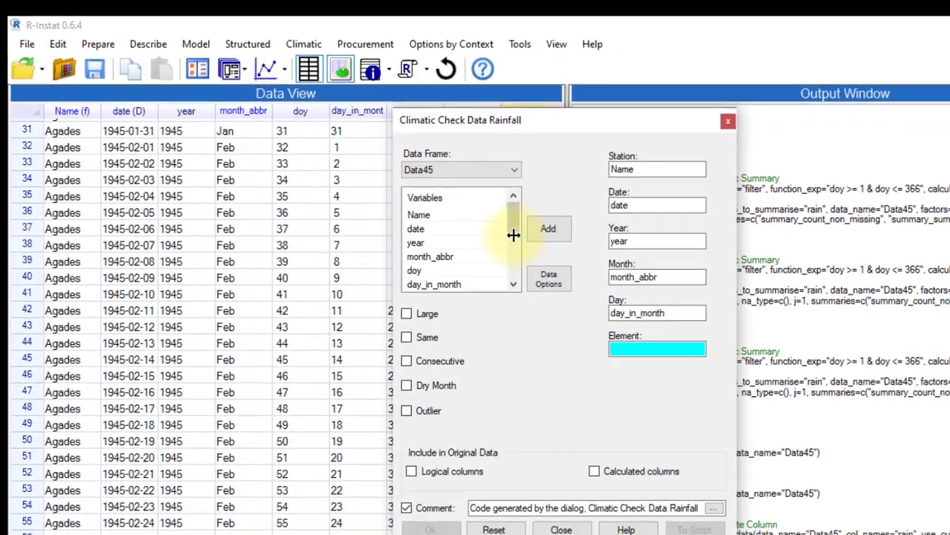
{"action": "scroll", "coordinate": [476, 227], "scroll_direction": "down", "scroll_amount": 2}
{"action": "double_click", "coordinate": [439, 226]}
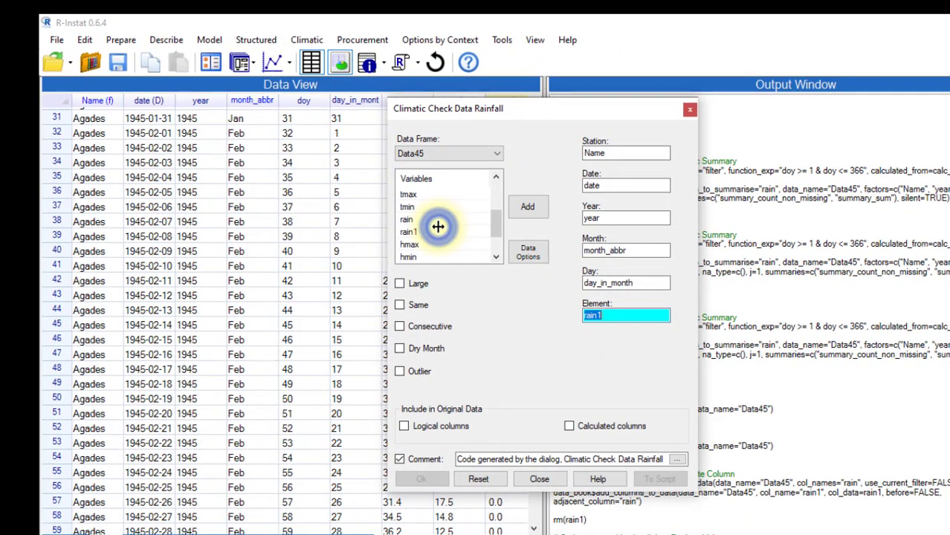
{"action": "left_click", "coordinate": [444, 326]}
{"action": "left_click", "coordinate": [422, 480]}
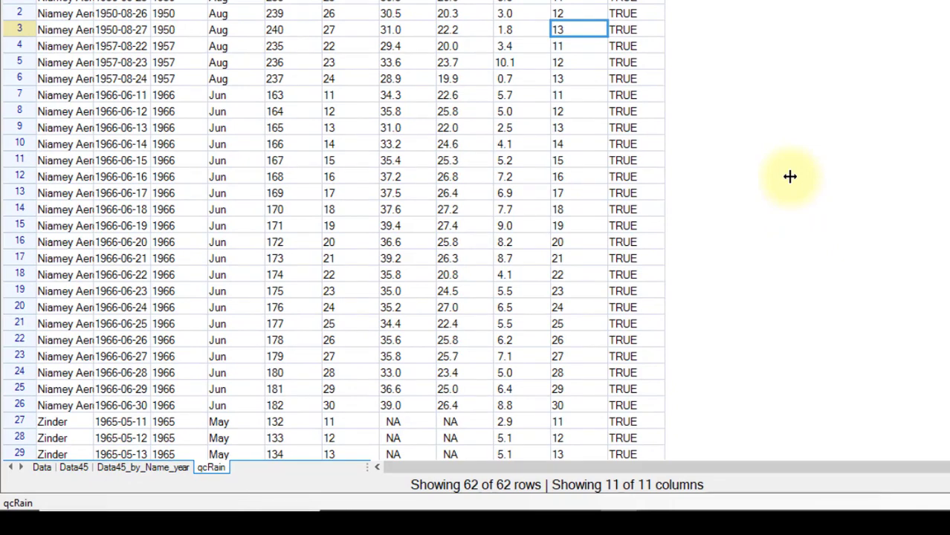
Examine the flagged Niamey Aero and Zinder days in qcRain and the June 1966 Niamey Aero rain values in Data45.
{"action": "scroll", "coordinate": [789, 176], "scroll_direction": "down", "scroll_amount": 2}
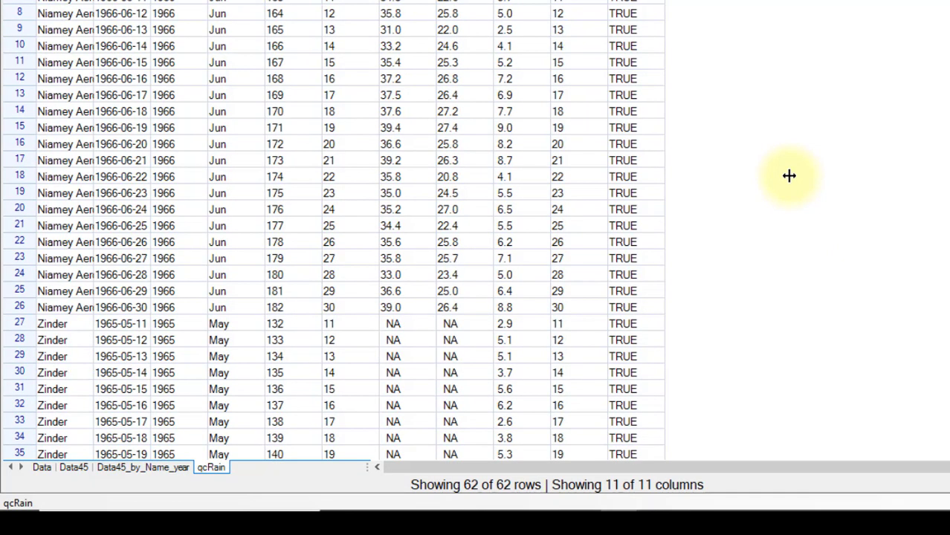
{"action": "scroll", "coordinate": [790, 176], "scroll_direction": "down", "scroll_amount": 2}
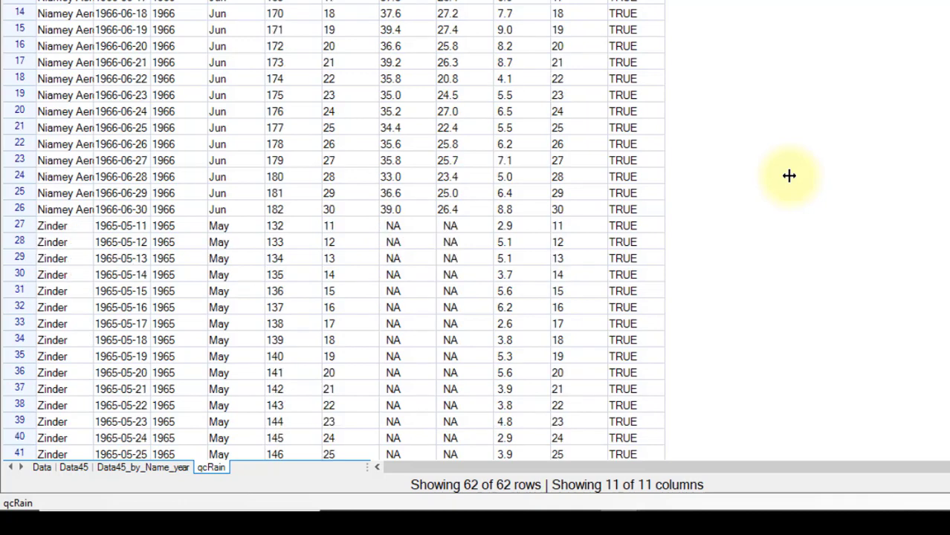
{"action": "scroll", "coordinate": [789, 176], "scroll_direction": "down", "scroll_amount": 2}
{"action": "scroll", "coordinate": [790, 176], "scroll_direction": "down", "scroll_amount": 2}
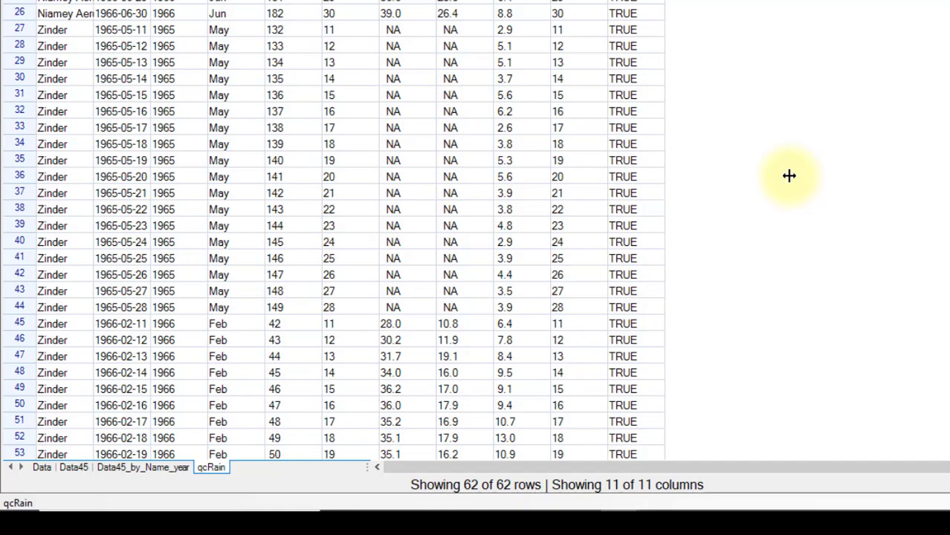
{"action": "scroll", "coordinate": [790, 177], "scroll_direction": "down", "scroll_amount": 2}
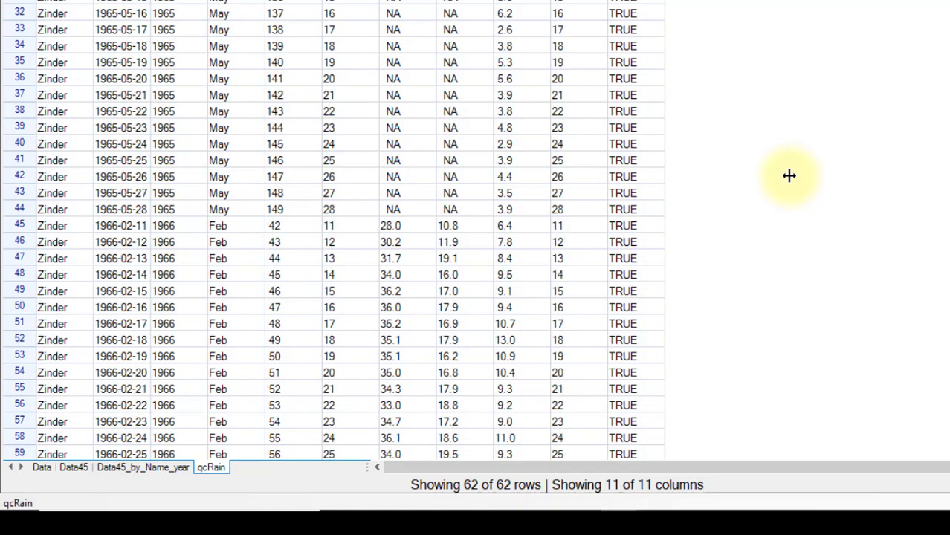
{"action": "scroll", "coordinate": [790, 176], "scroll_direction": "down", "scroll_amount": 2}
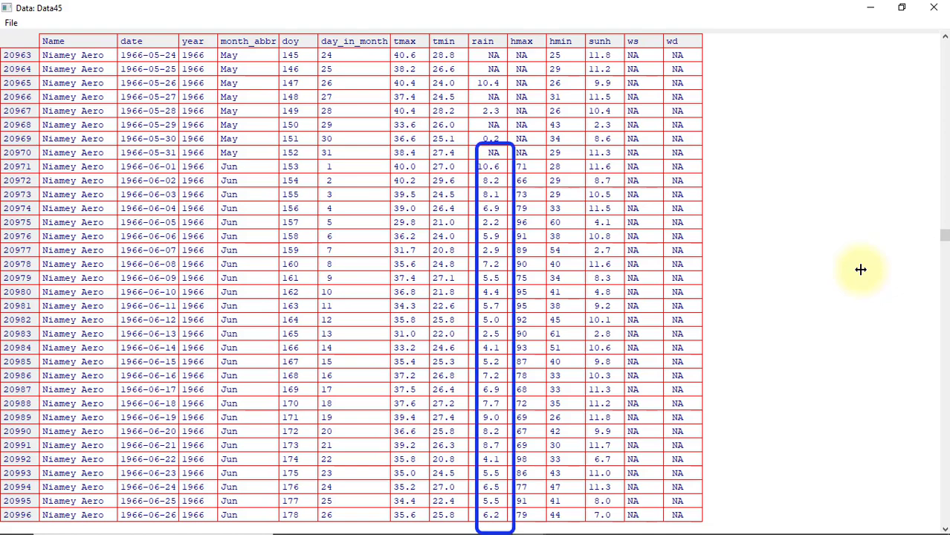
{"action": "scroll", "coordinate": [557, 131], "scroll_direction": "down", "scroll_amount": 6}
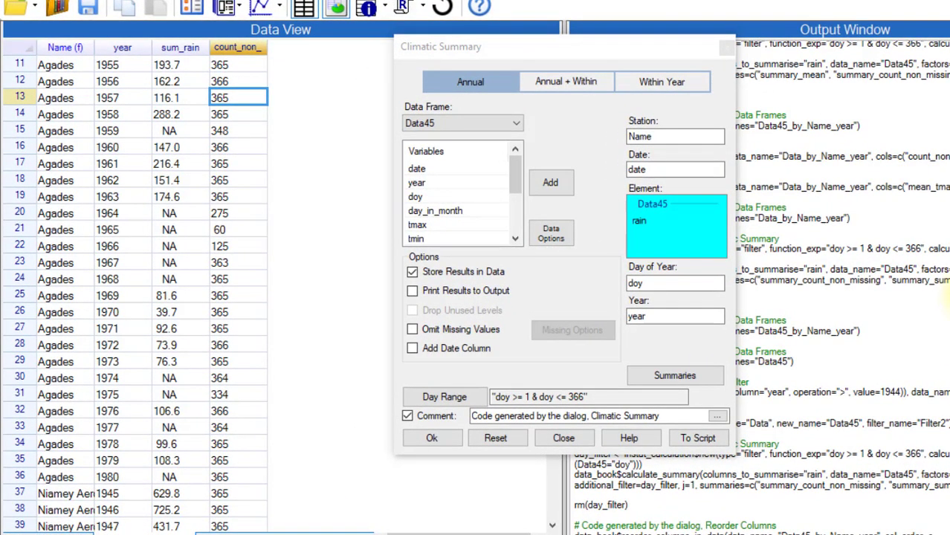
Replace rain with tmax and tmin as the elements of the annual Climatic Summary on Data45.
{"action": "left_click", "coordinate": [642, 223]}
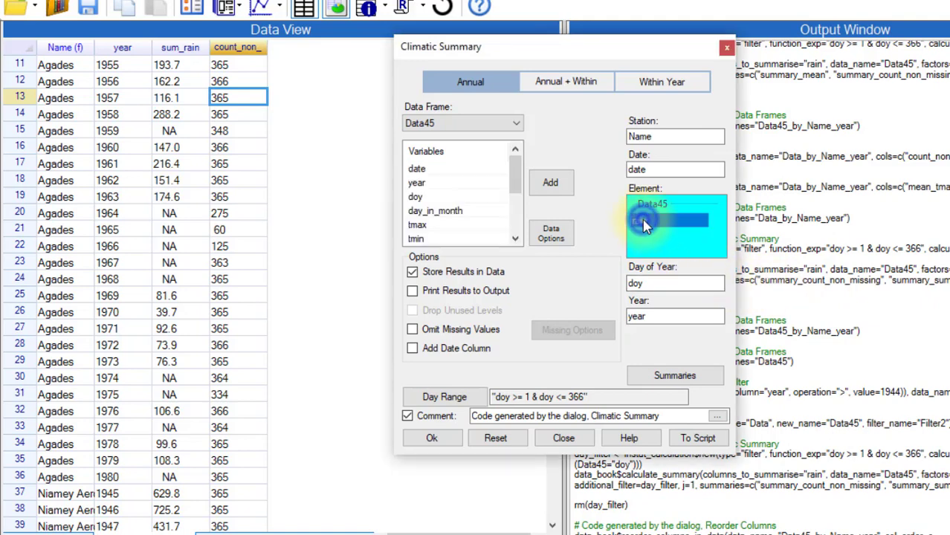
{"action": "double_click", "coordinate": [644, 222]}
{"action": "double_click", "coordinate": [423, 226]}
{"action": "left_click", "coordinate": [429, 240]}
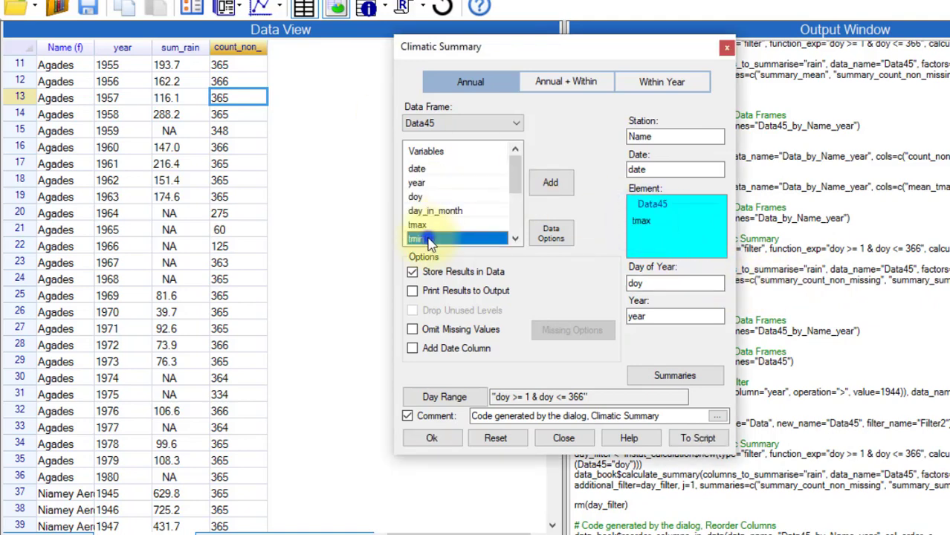
{"action": "double_click", "coordinate": [429, 239]}
Choose N Non Missing and Mean as the temperature summaries and run the annual summary.
{"action": "left_click", "coordinate": [662, 376]}
{"action": "left_click", "coordinate": [551, 289]}
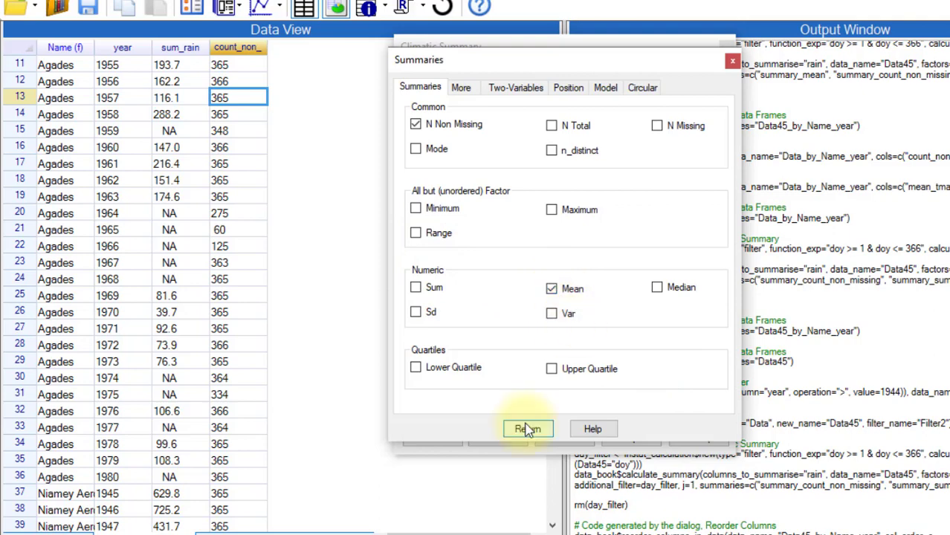
{"action": "left_click", "coordinate": [527, 429]}
{"action": "left_click", "coordinate": [434, 438]}
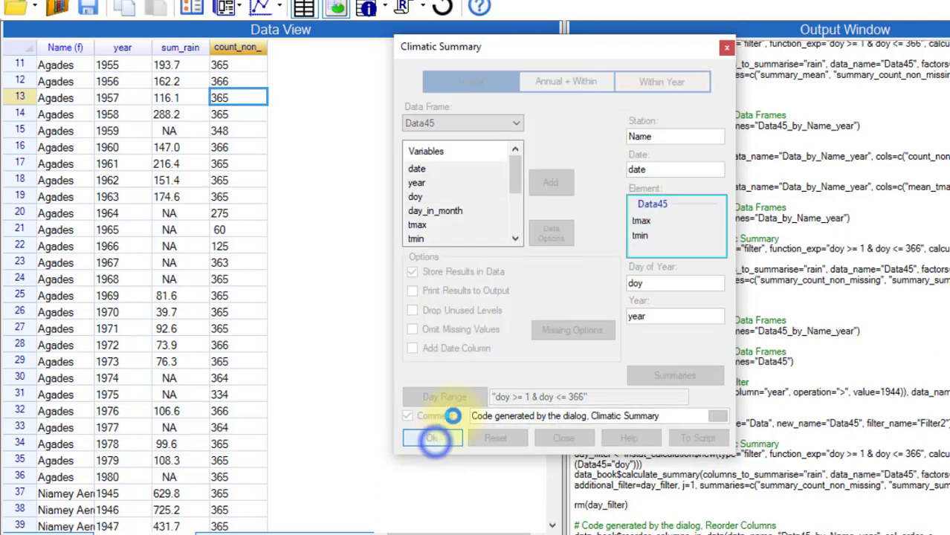
Rerun the annual tmax and tmin summary with Omit Missing Values enabled and inspect the mean_tmin results for Agades.
{"action": "left_click", "coordinate": [192, 6]}
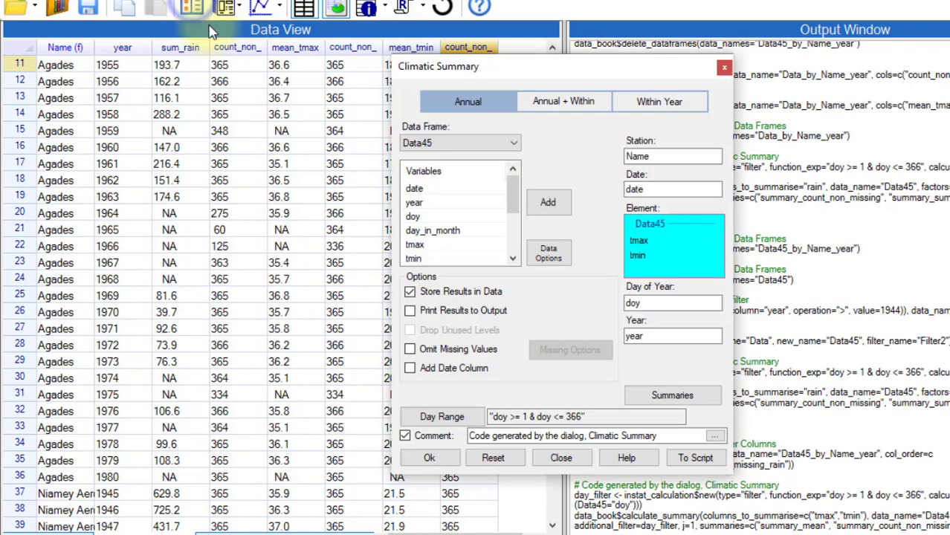
{"action": "left_click", "coordinate": [410, 349]}
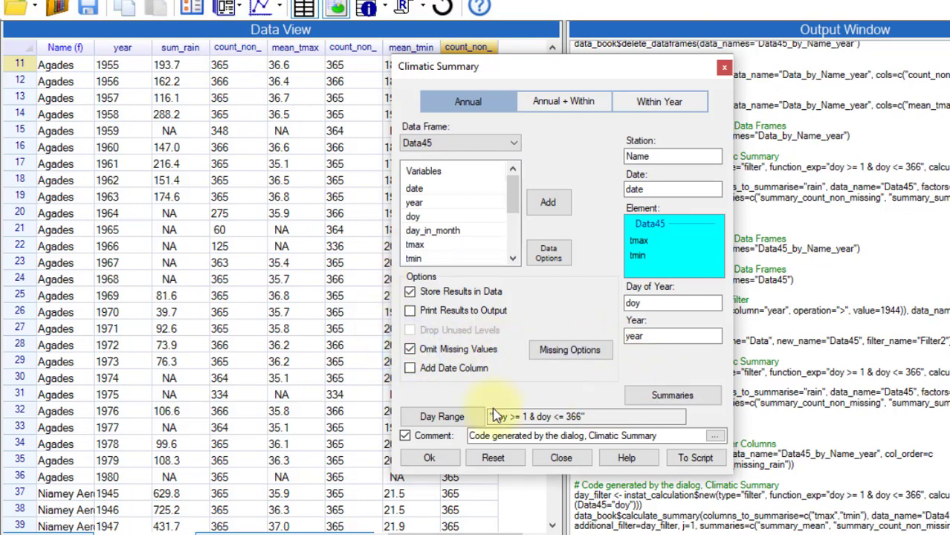
{"action": "left_click", "coordinate": [431, 460]}
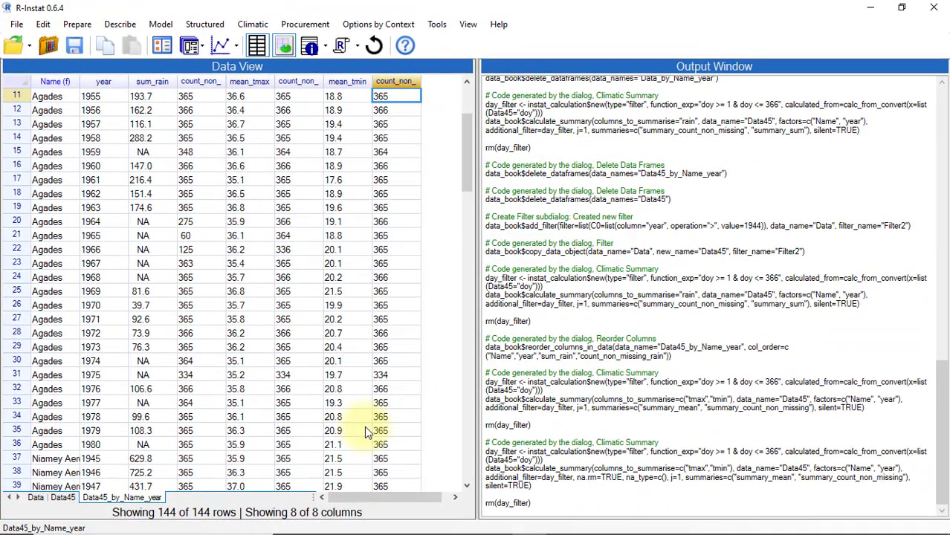
{"action": "left_click", "coordinate": [444, 180]}
{"action": "key", "text": "Up"}
{"action": "key", "text": "Left"}
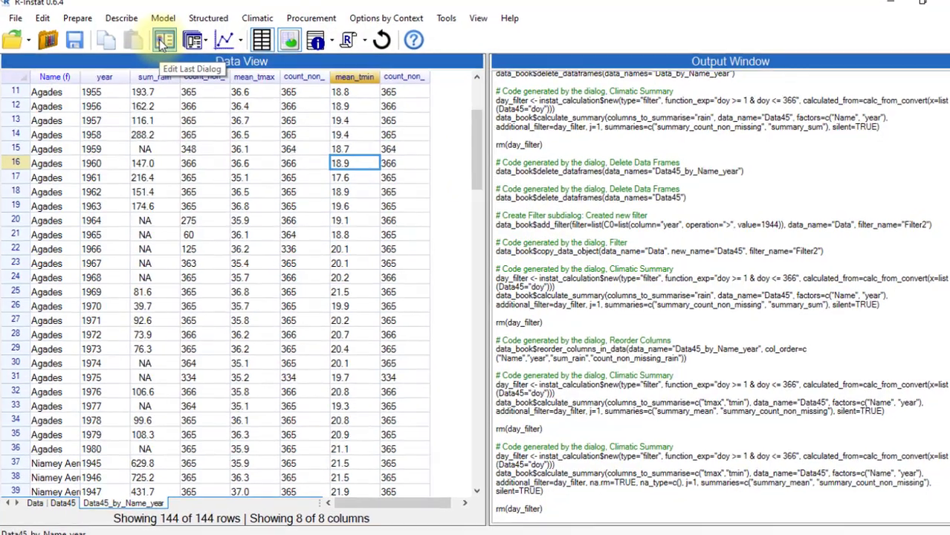
Rerun the annual temperature summary with missing values omitted and the maximum number of missing allowed set to 27.
{"action": "left_click", "coordinate": [162, 42]}
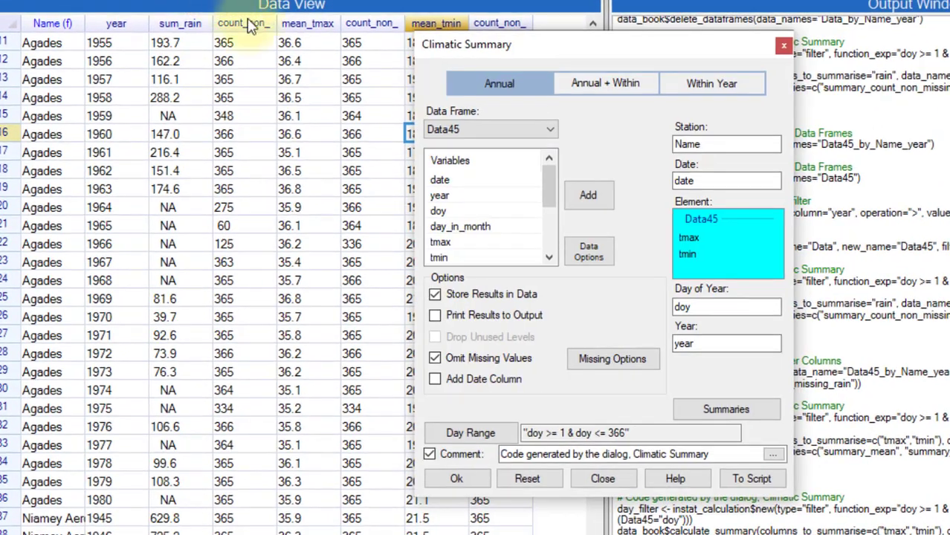
{"action": "left_click", "coordinate": [436, 360]}
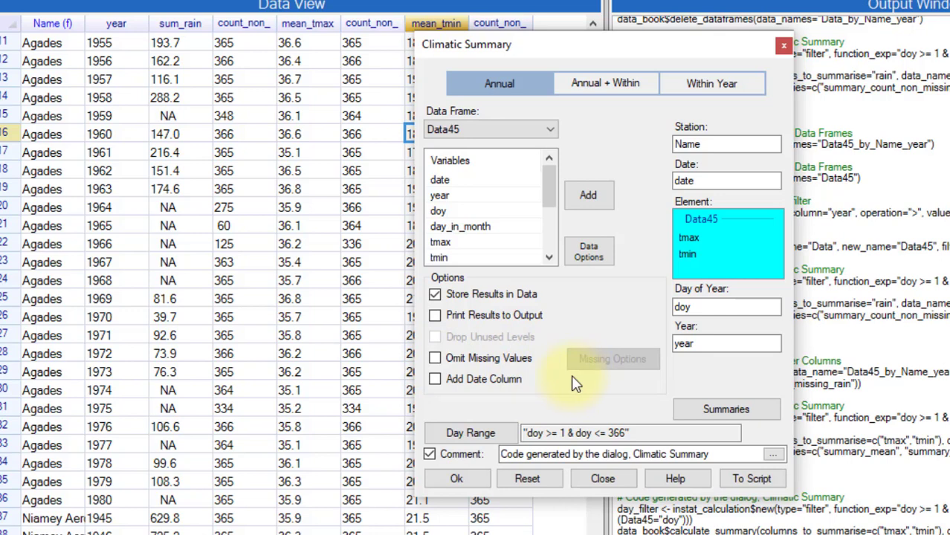
{"action": "left_click", "coordinate": [435, 358]}
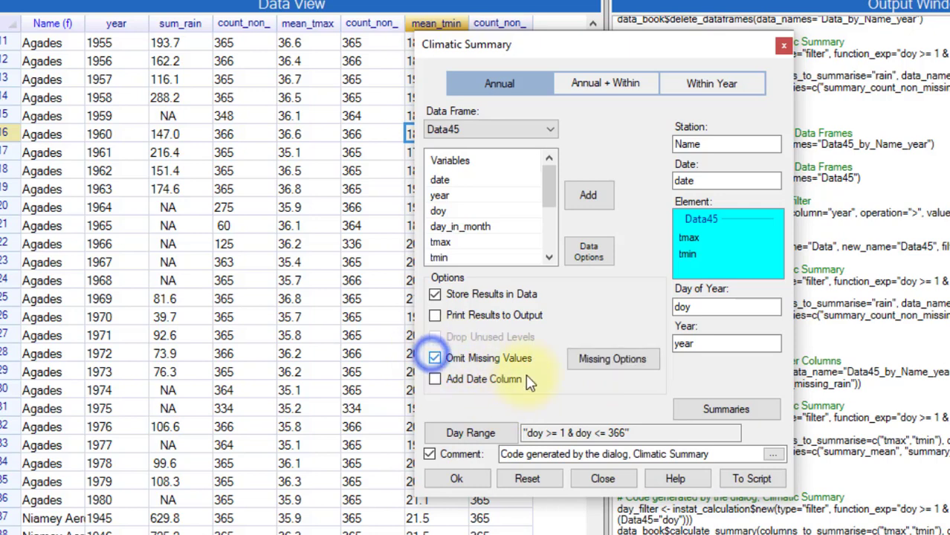
{"action": "left_click", "coordinate": [608, 364]}
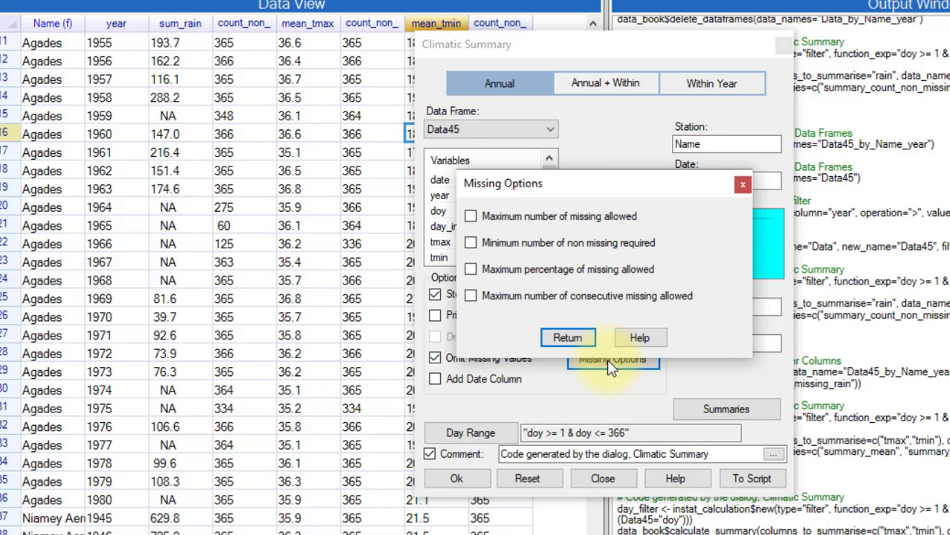
{"action": "left_click", "coordinate": [471, 216]}
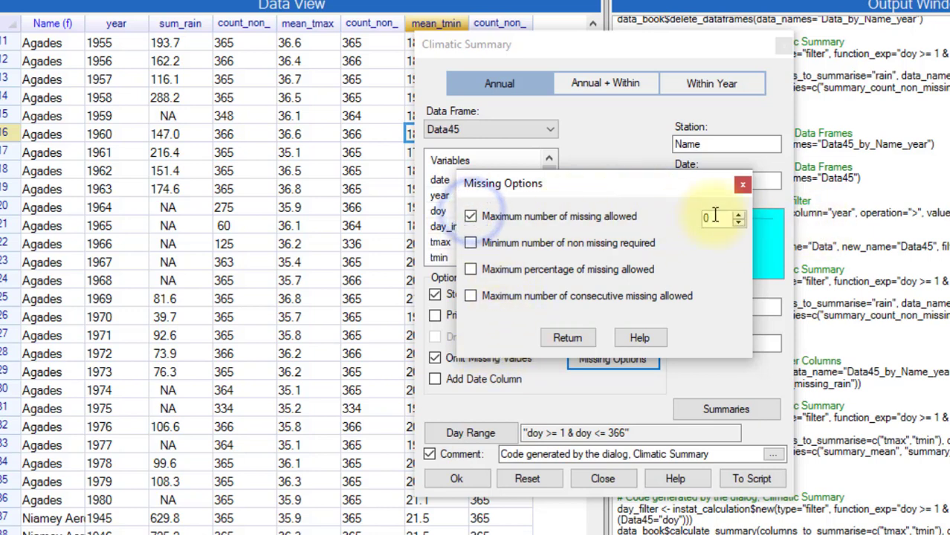
{"action": "left_click", "coordinate": [718, 216]}
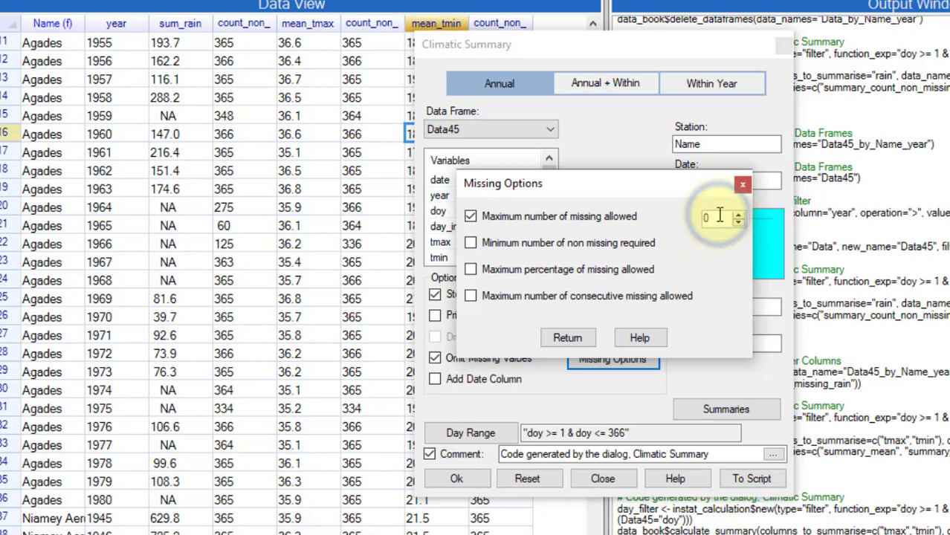
{"action": "key", "text": "BackSpace"}
{"action": "type", "text": "27"}
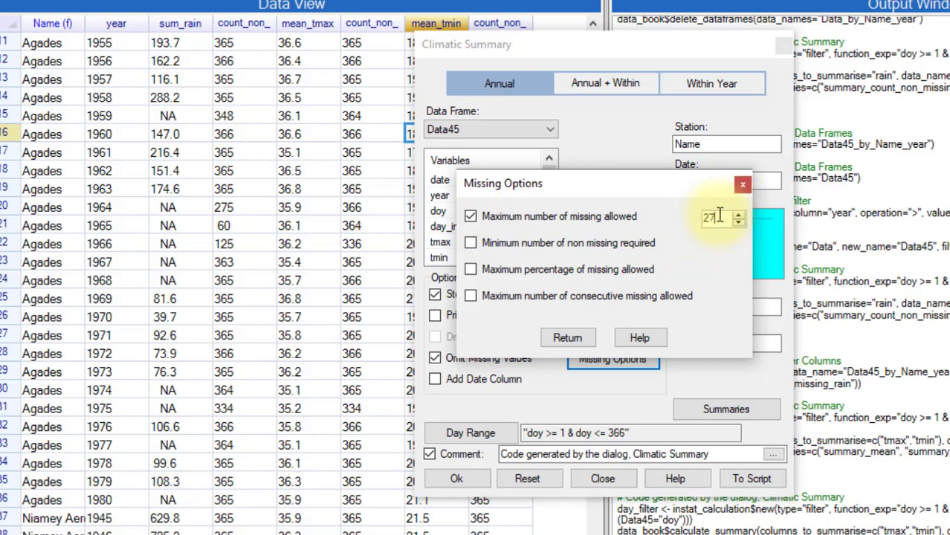
{"action": "left_click", "coordinate": [567, 339]}
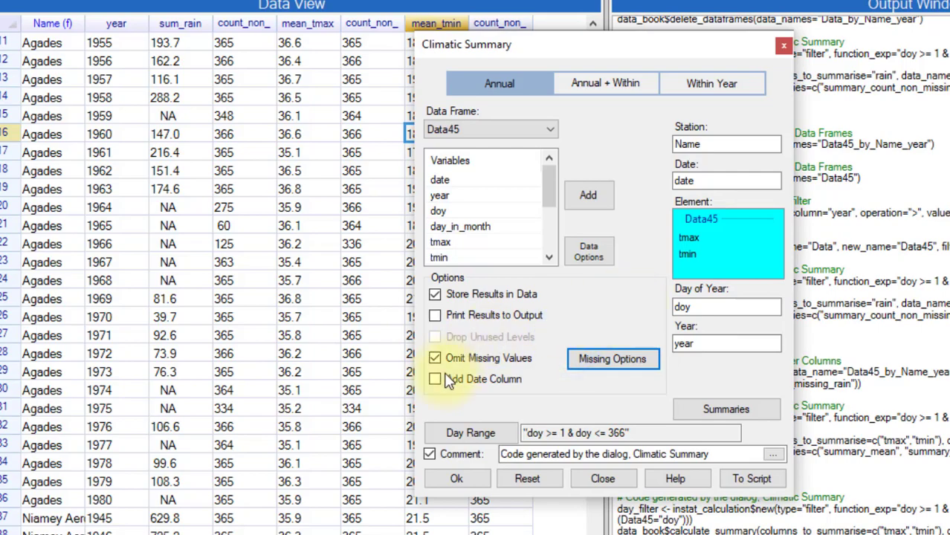
{"action": "left_click", "coordinate": [439, 480]}
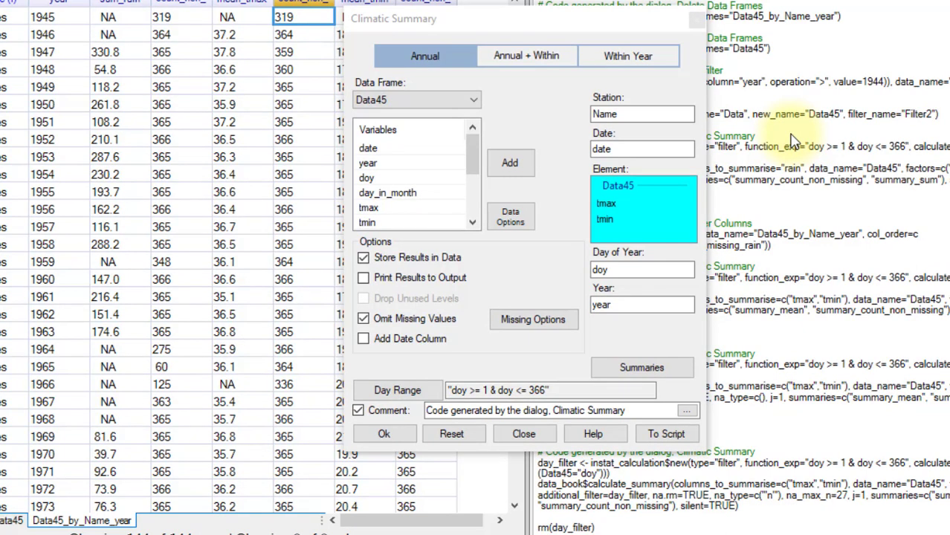
Change the Climatic Summary to Annual + Within with month_abbr as the within-year variable.
{"action": "left_click", "coordinate": [544, 61]}
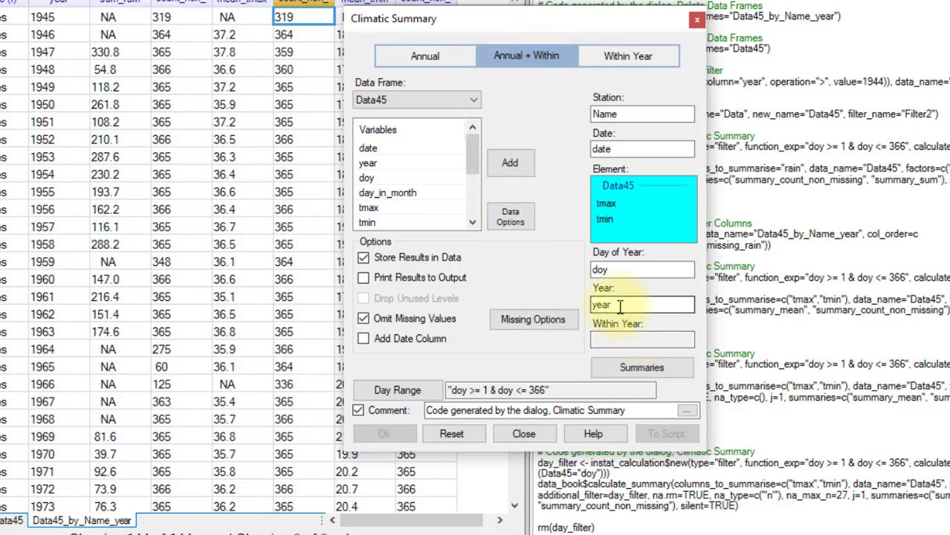
{"action": "left_click", "coordinate": [626, 338]}
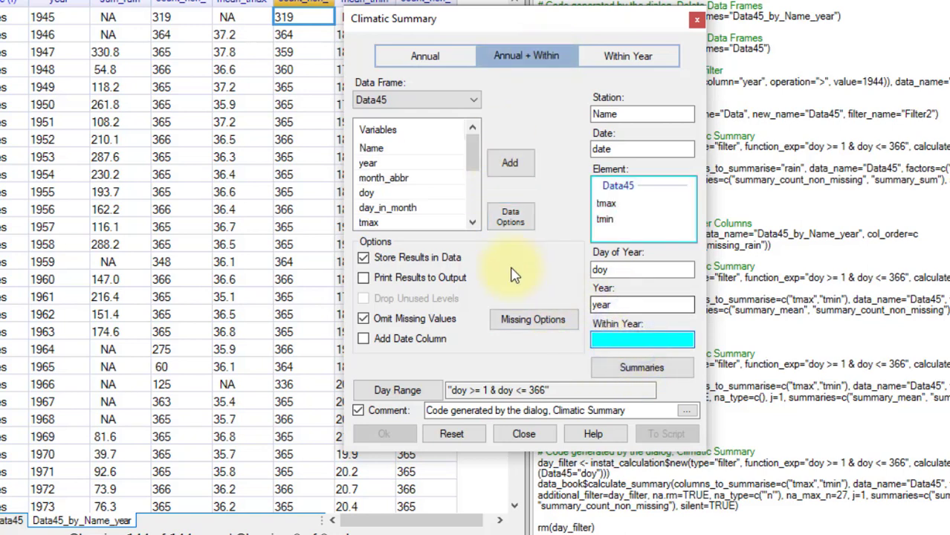
{"action": "double_click", "coordinate": [409, 179]}
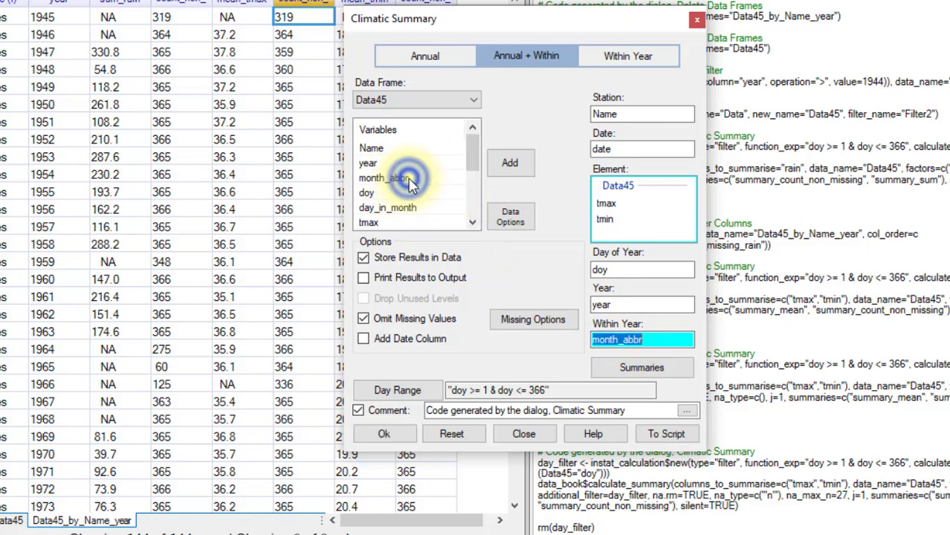
{"action": "left_click", "coordinate": [669, 337]}
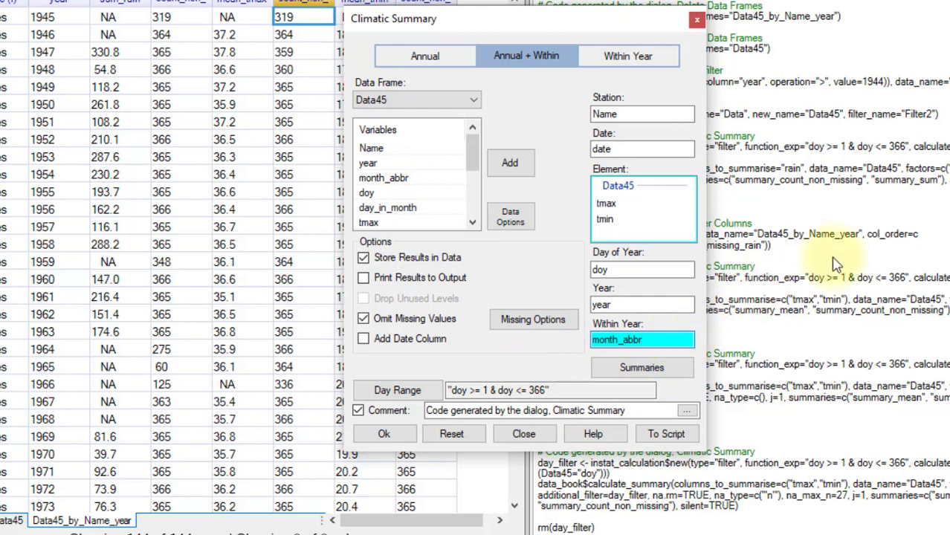
Set the maximum number of missing values allowed to 5 for the monthly temperature summaries.
{"action": "left_click", "coordinate": [543, 332]}
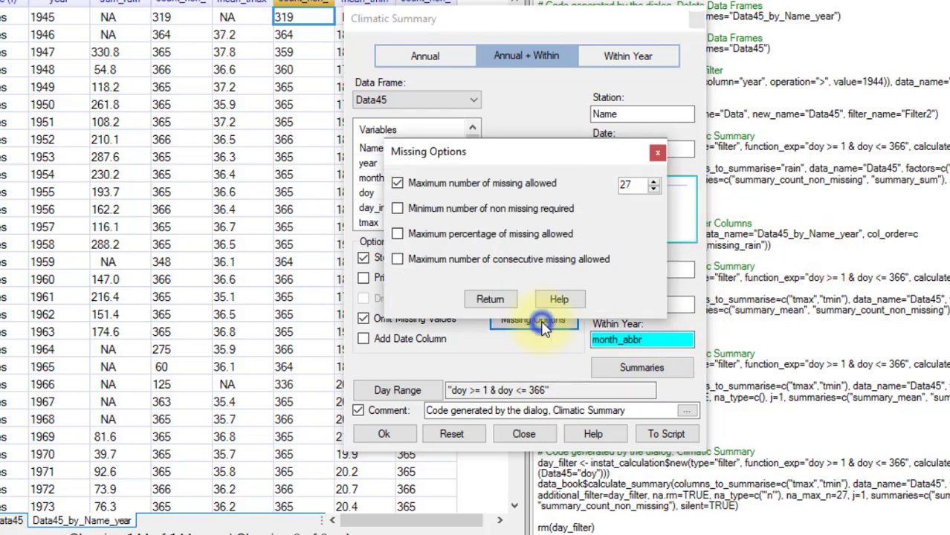
{"action": "double_click", "coordinate": [628, 185]}
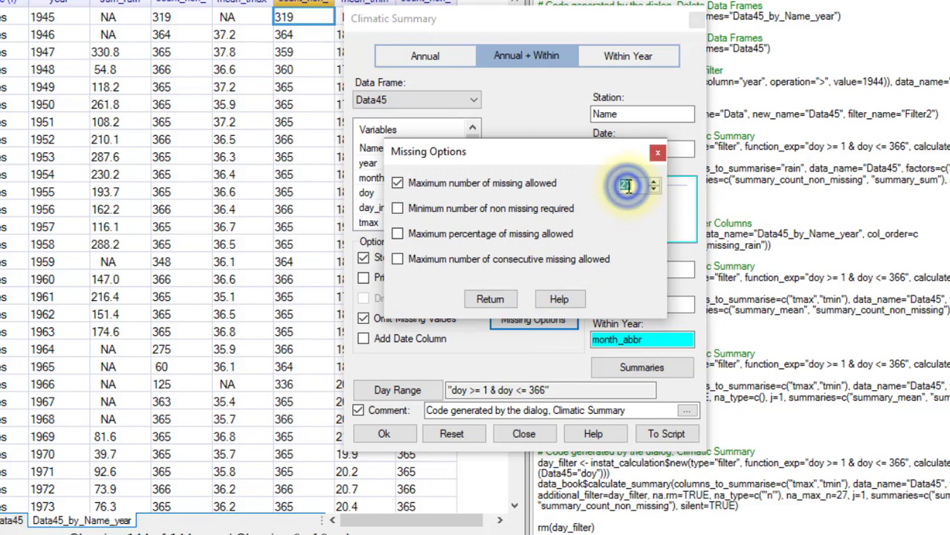
{"action": "type", "text": "5"}
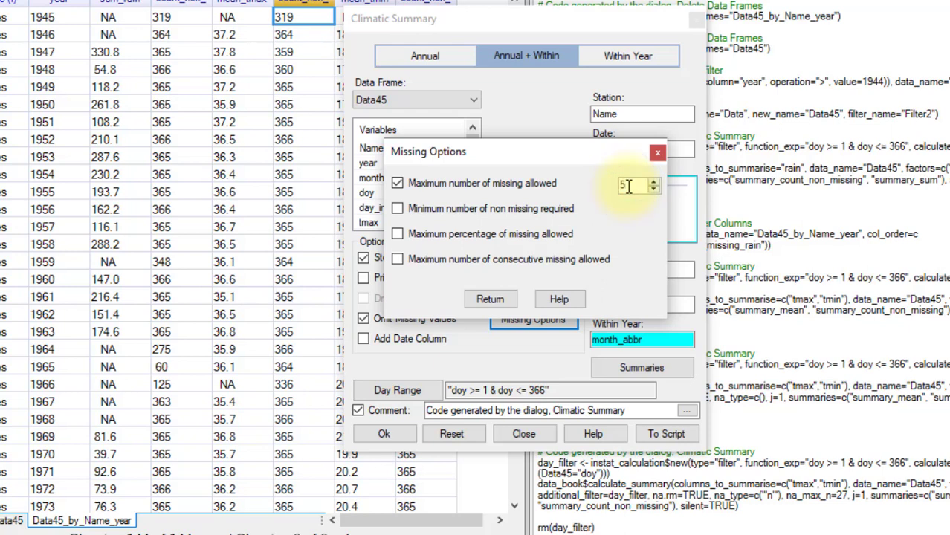